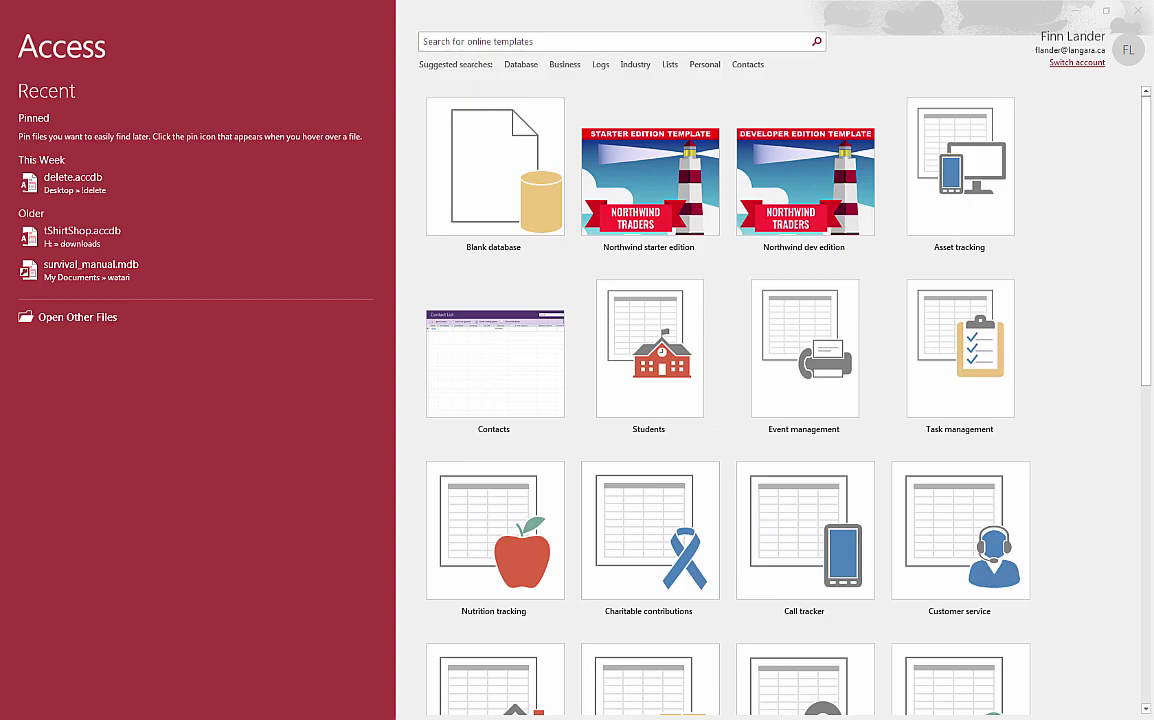
- Read through the assignment document, then move its window out of the way
key(alt+Tab)
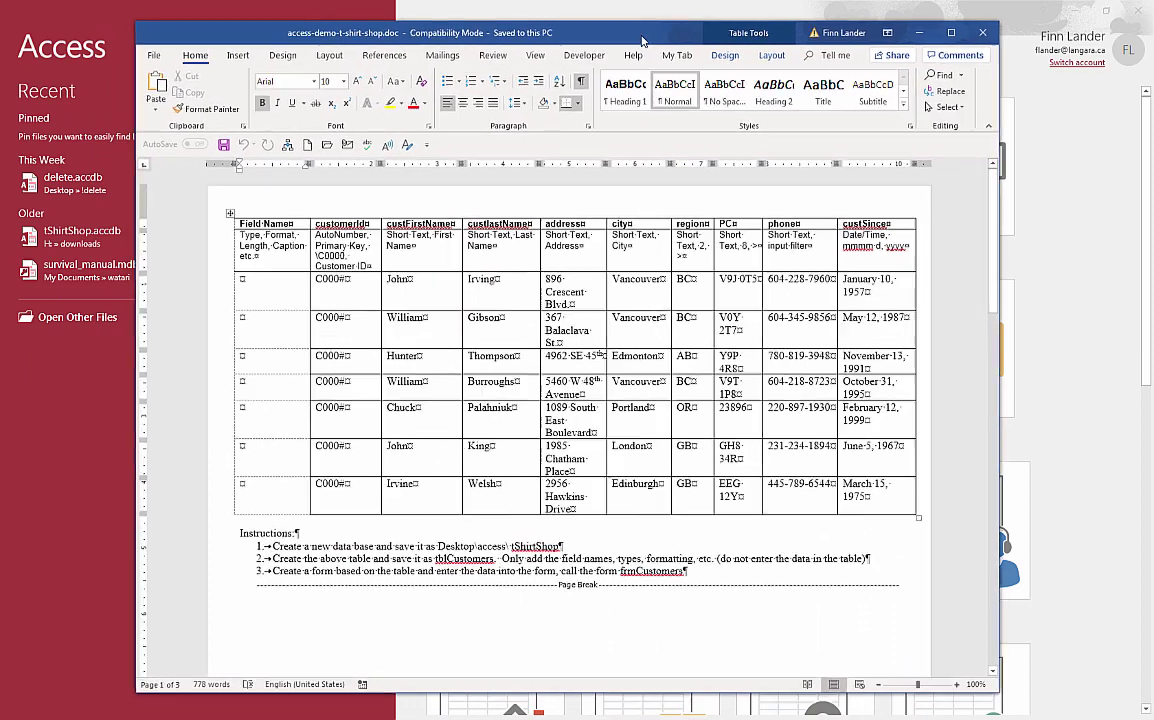
drag(643, 40, 646, 34)
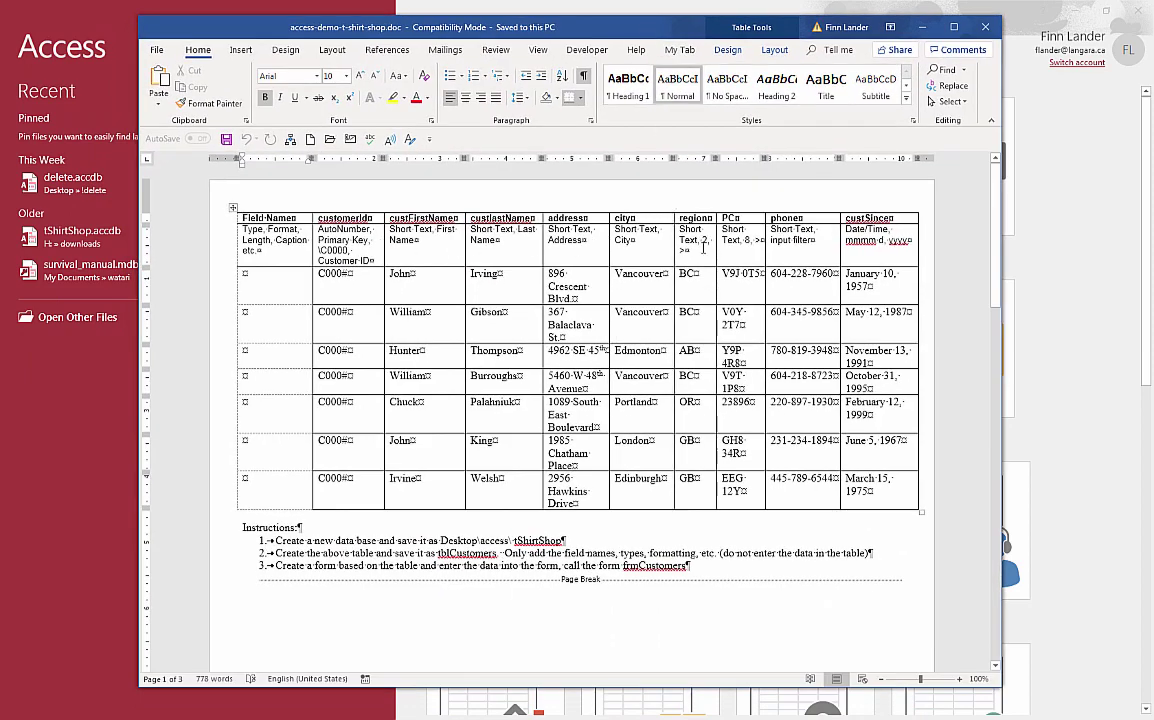
drag(992, 257, 1008, 572)
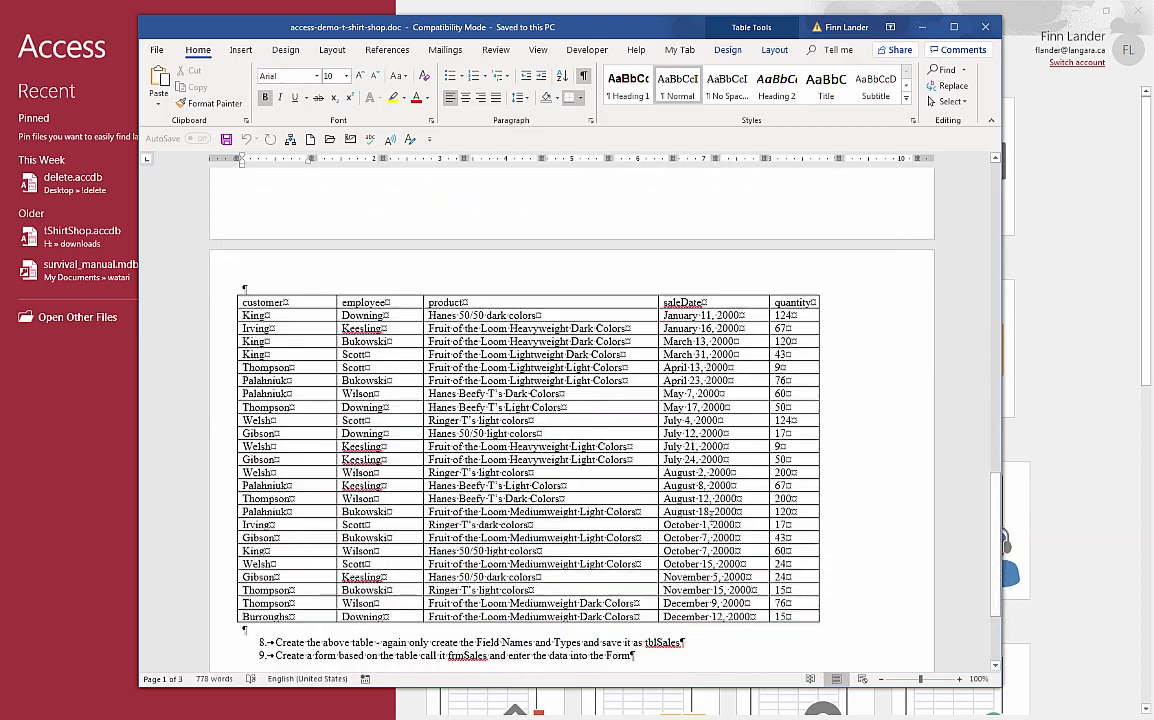
drag(993, 517, 991, 374)
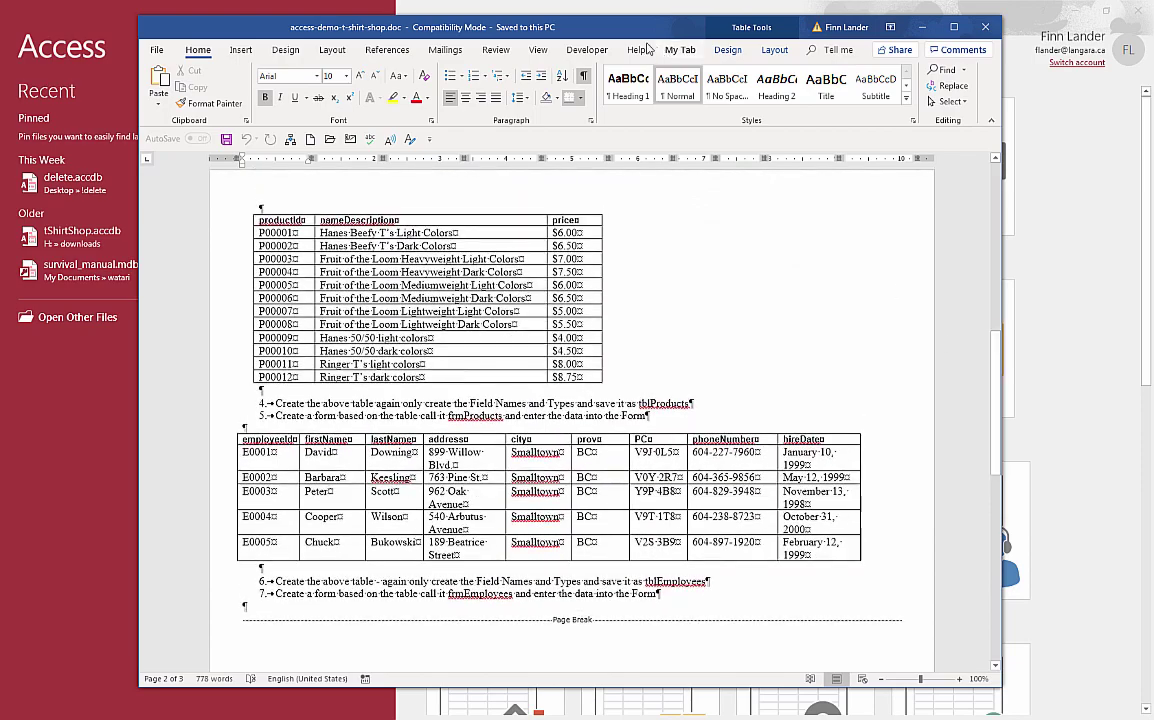
drag(585, 33, 0, 33)
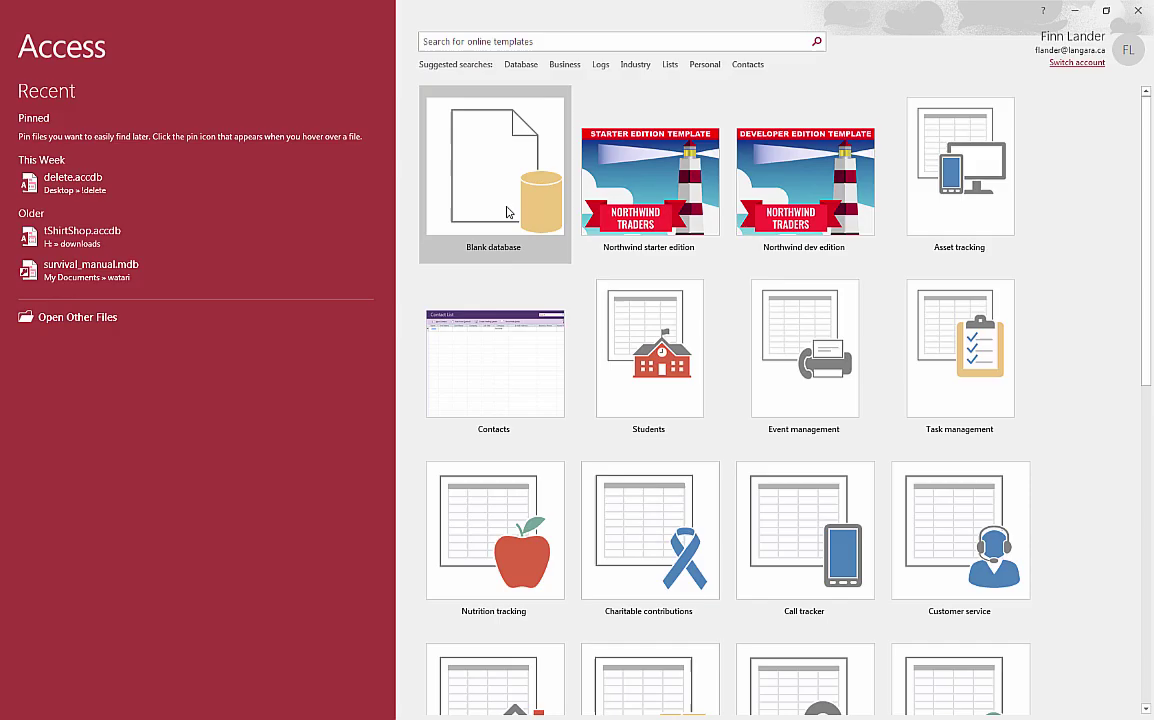
- Set up a blank database named tShirtShop in the Desktop's !delete folder
click(453, 201)
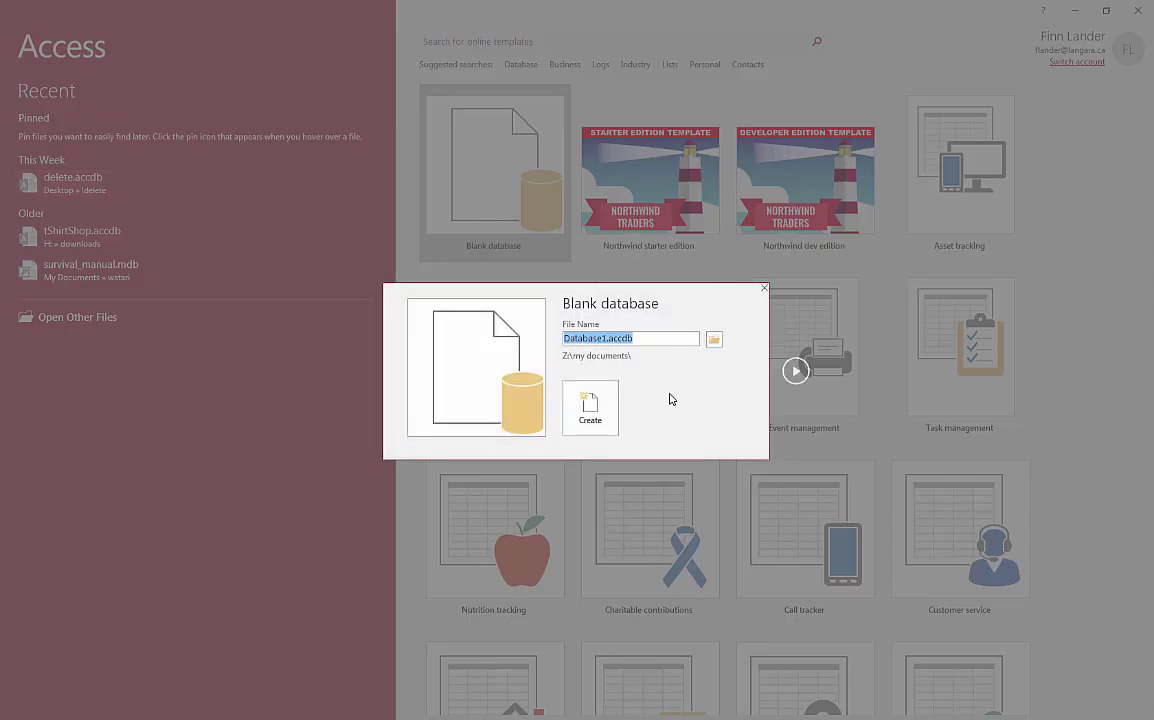
click(714, 341)
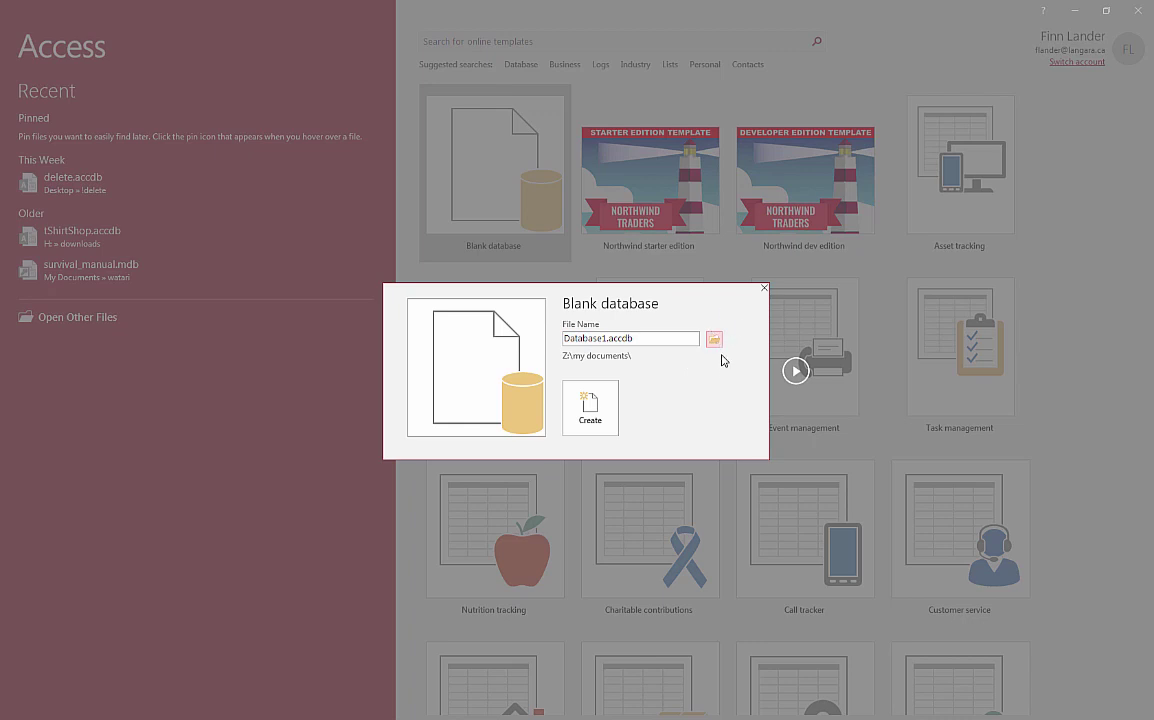
click(715, 341)
click(55, 122)
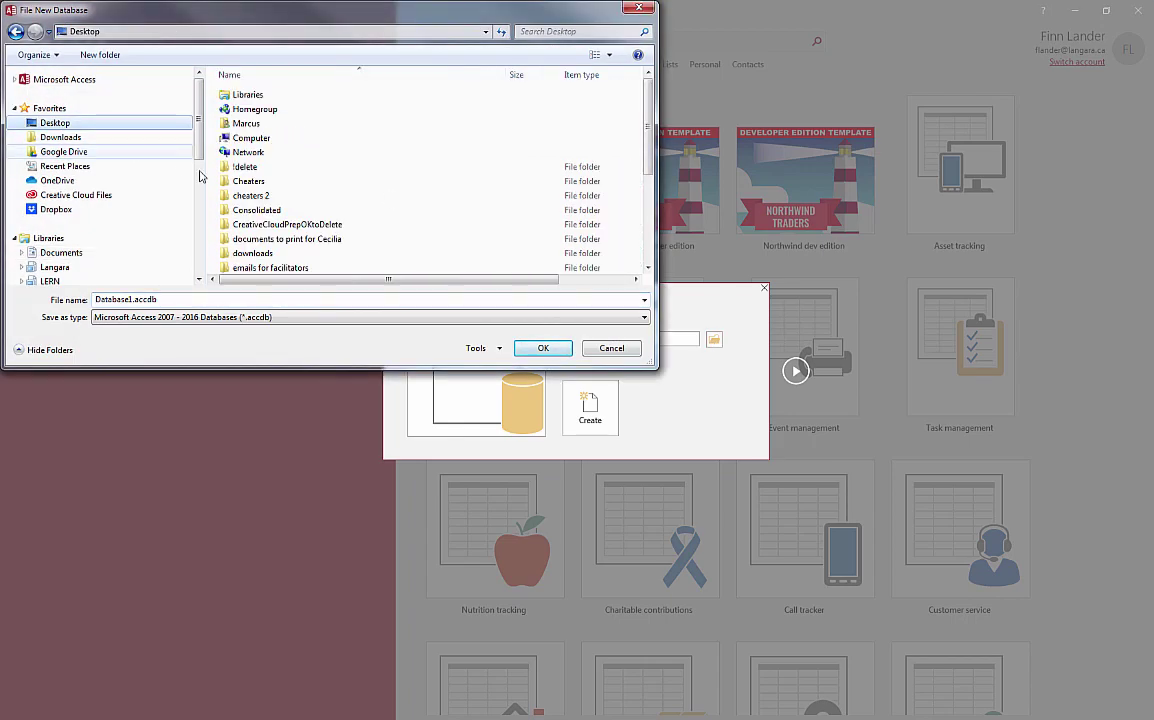
double_click(232, 162)
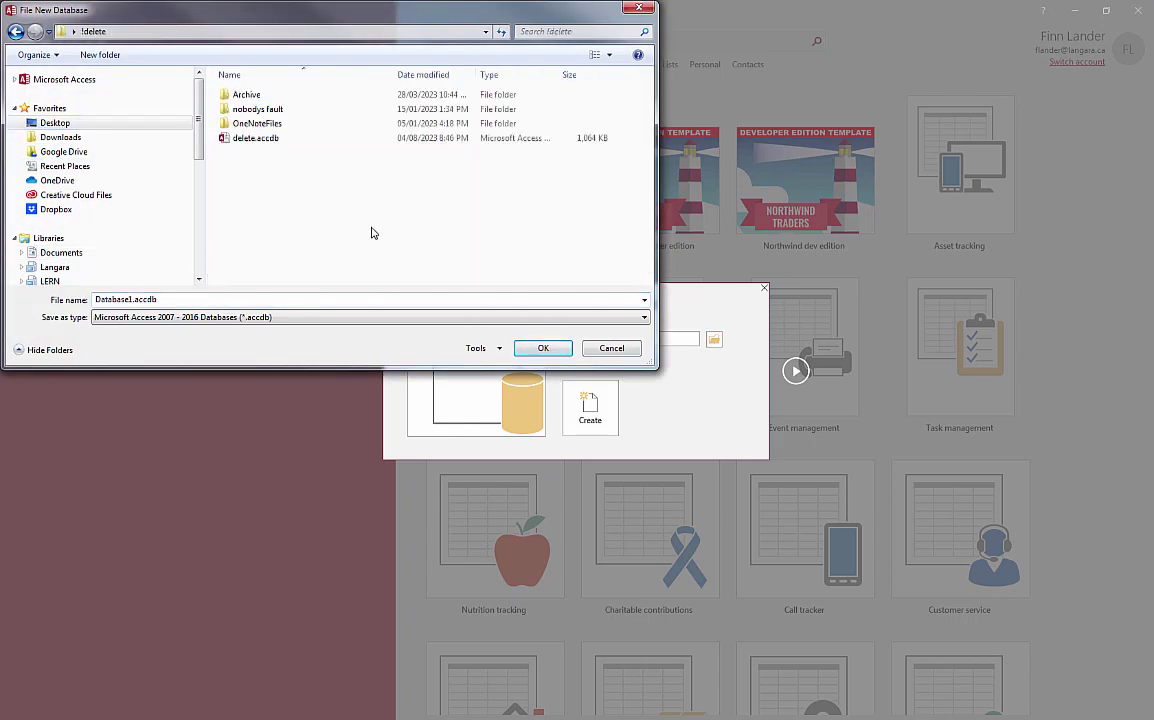
click(249, 298)
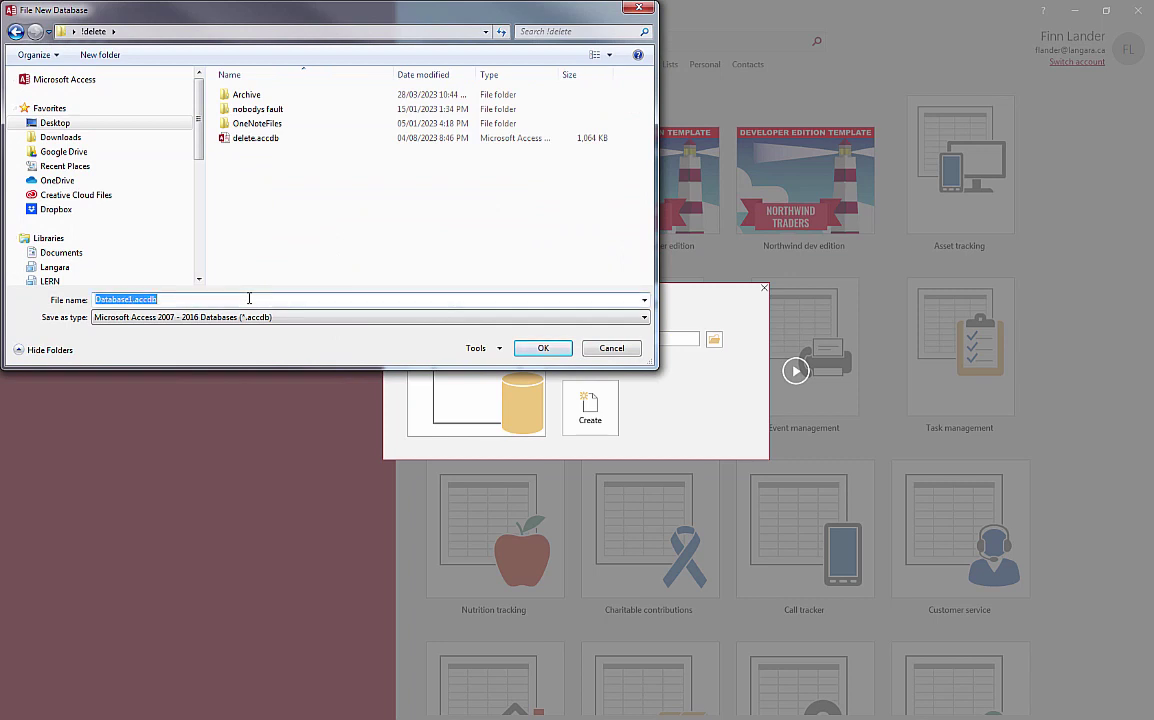
text(tShirtShop)
click(541, 348)
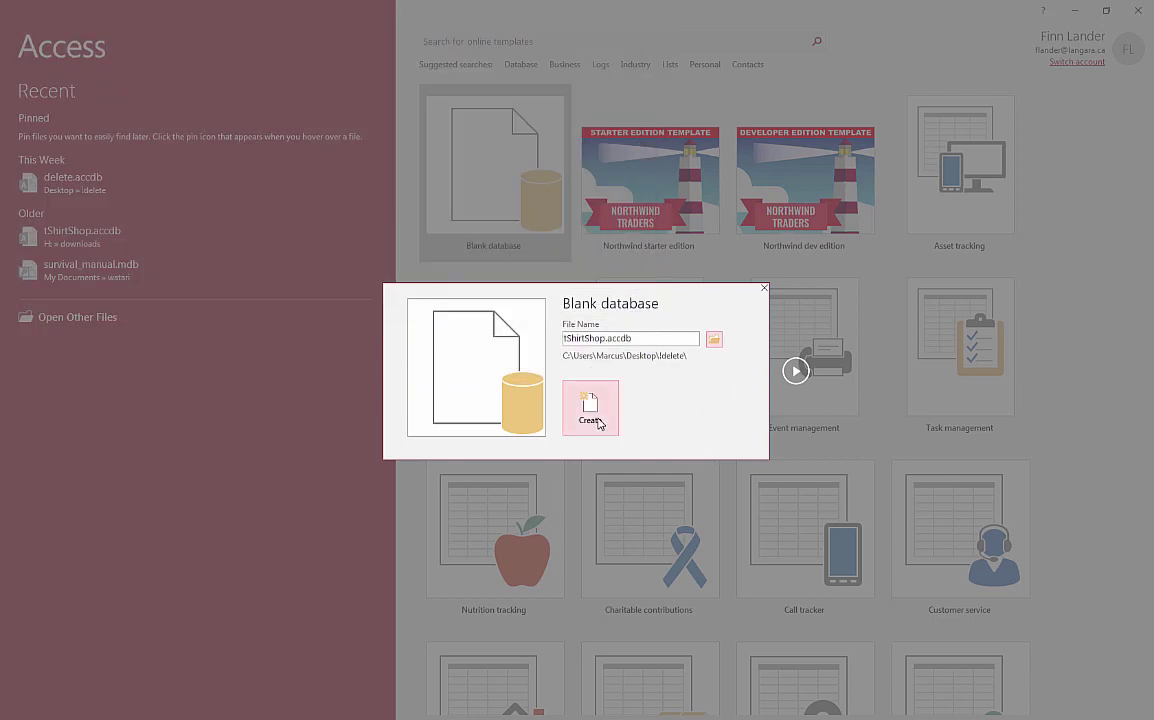
- Create the tShirtShop database and save its first table as tblCustomer in Design view
click(596, 420)
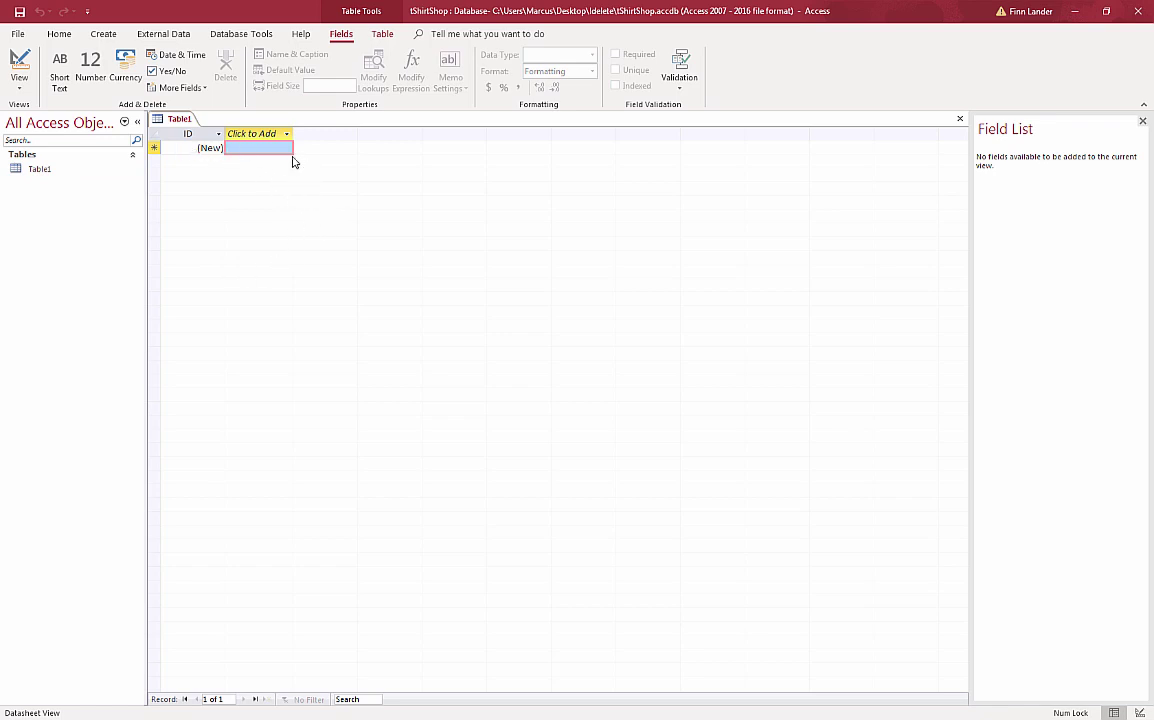
click(20, 63)
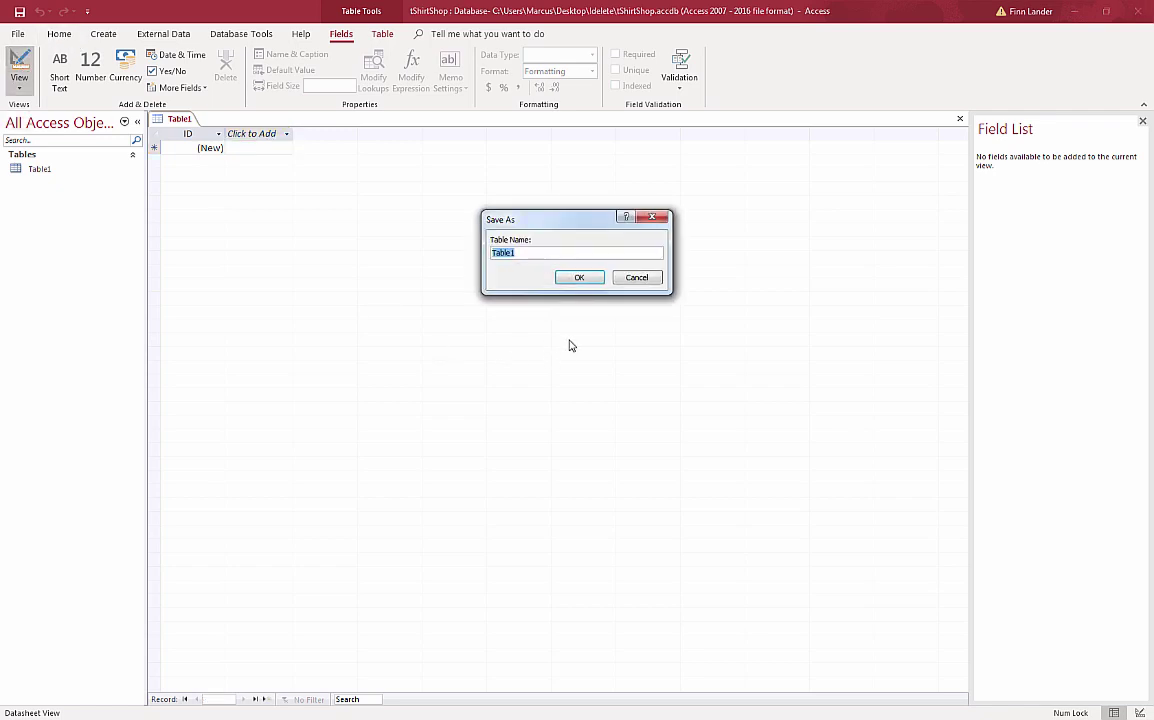
drag(527, 224, 481, 219)
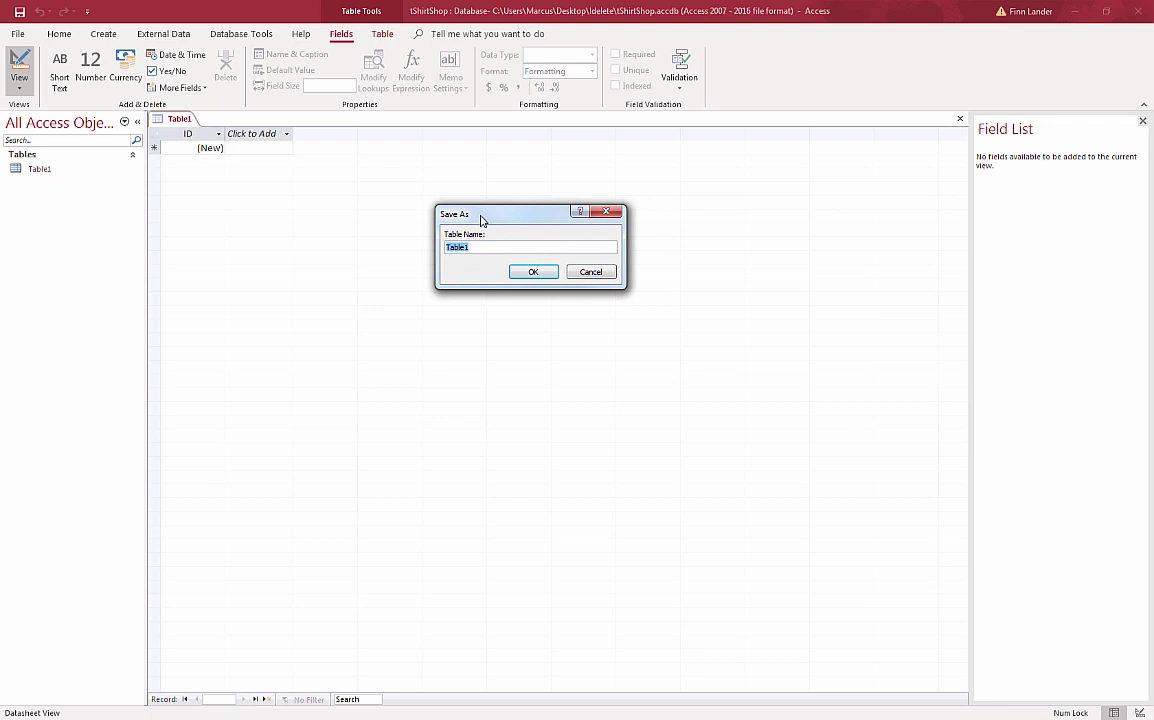
text(tblCustomer)
click(536, 275)
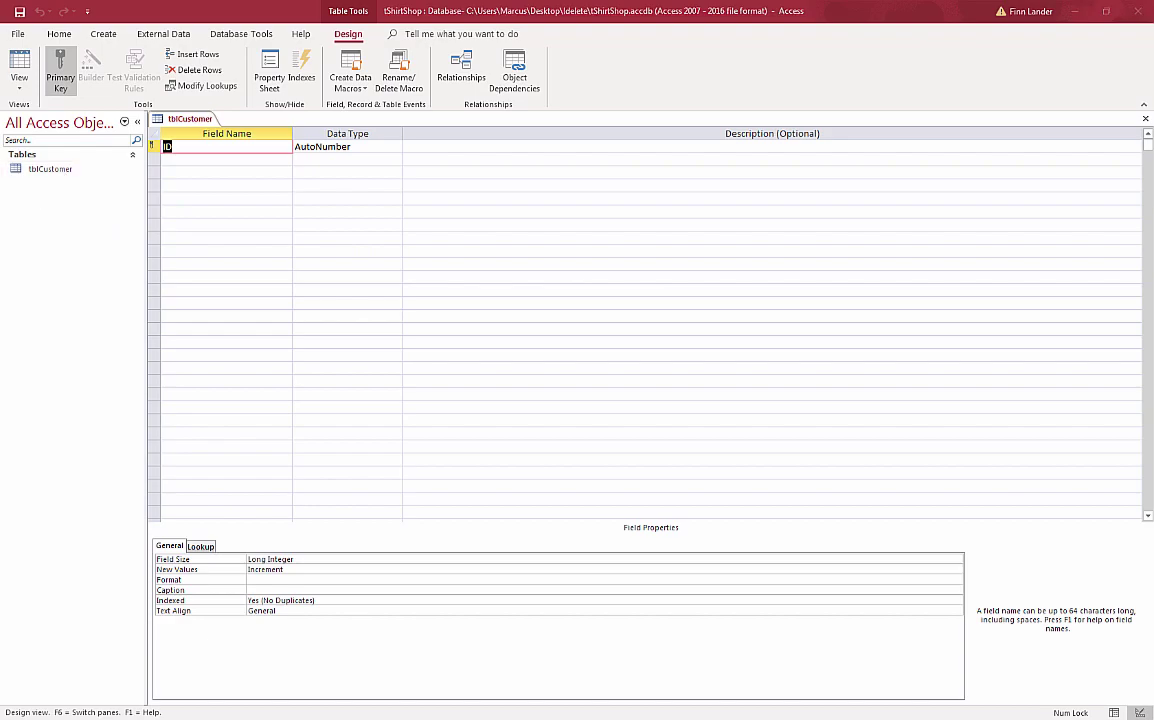
key(alt+Tab)
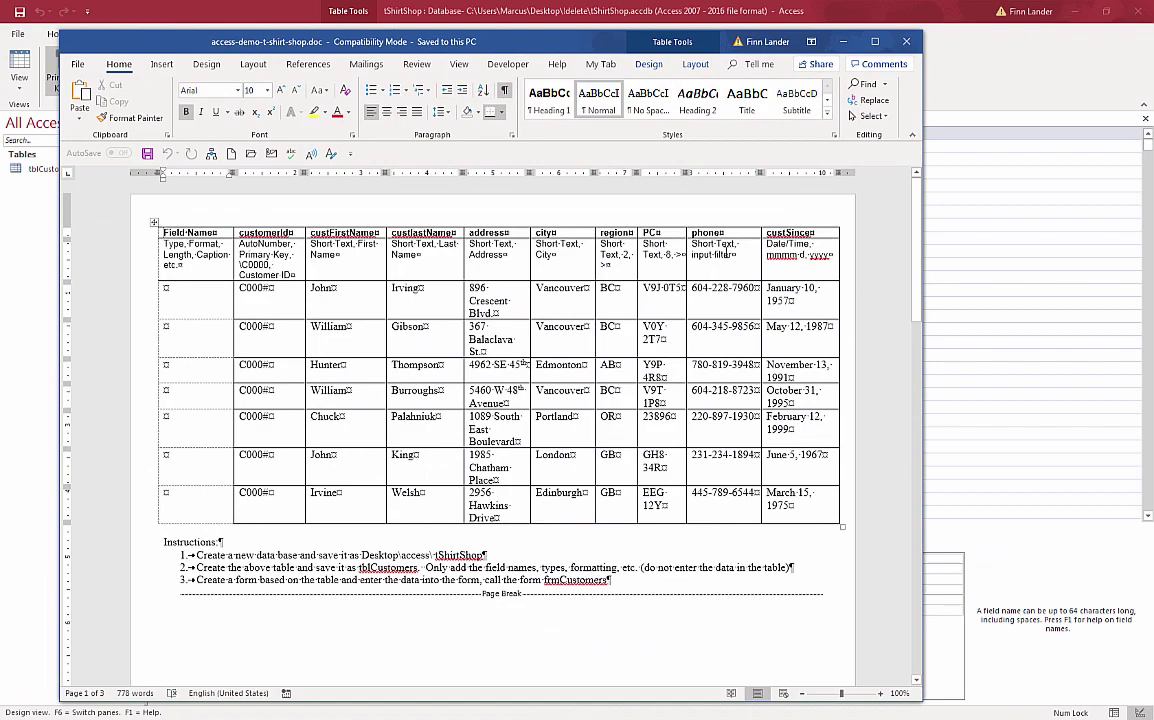
drag(520, 50, 522, 330)
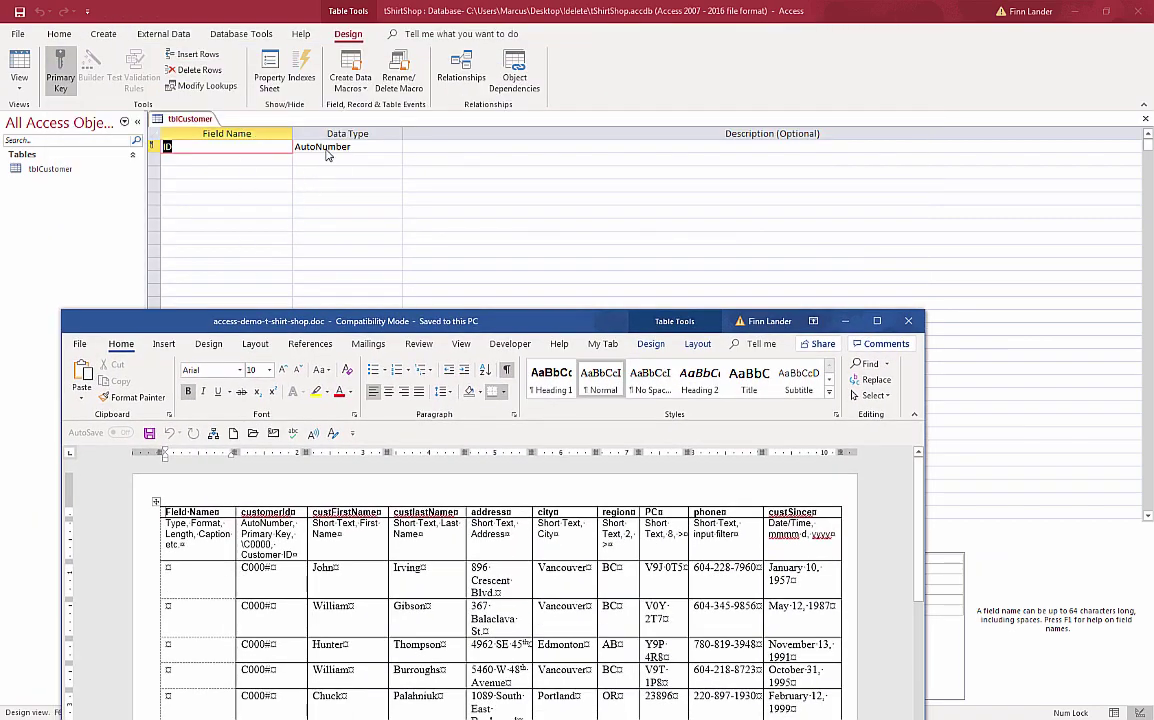
drag(398, 325, 0, 110)
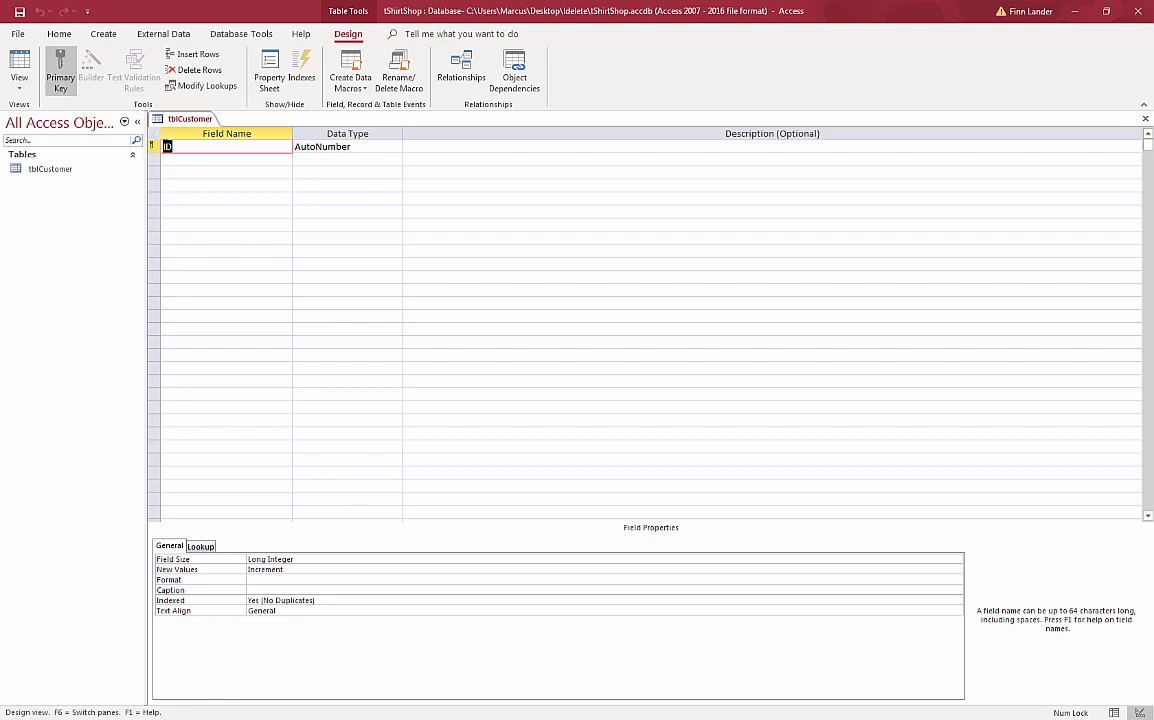
- Rename the ID field to customerId with format \C0000 and caption Customer ID
text(customerId)
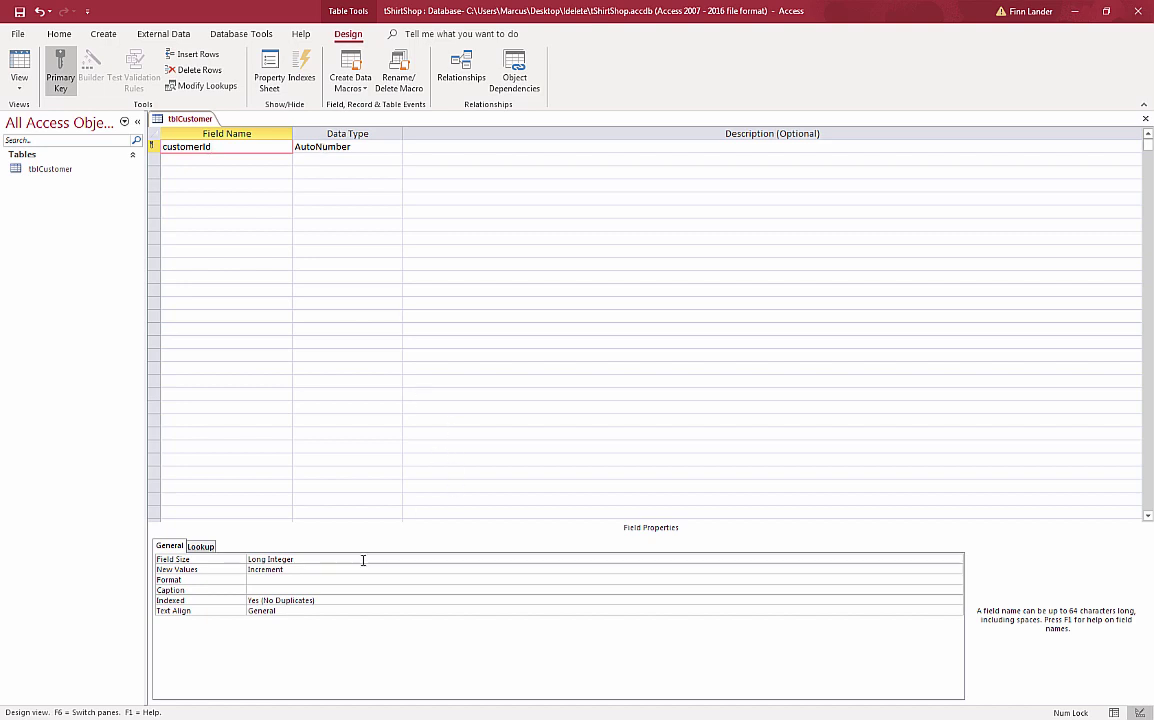
click(266, 579)
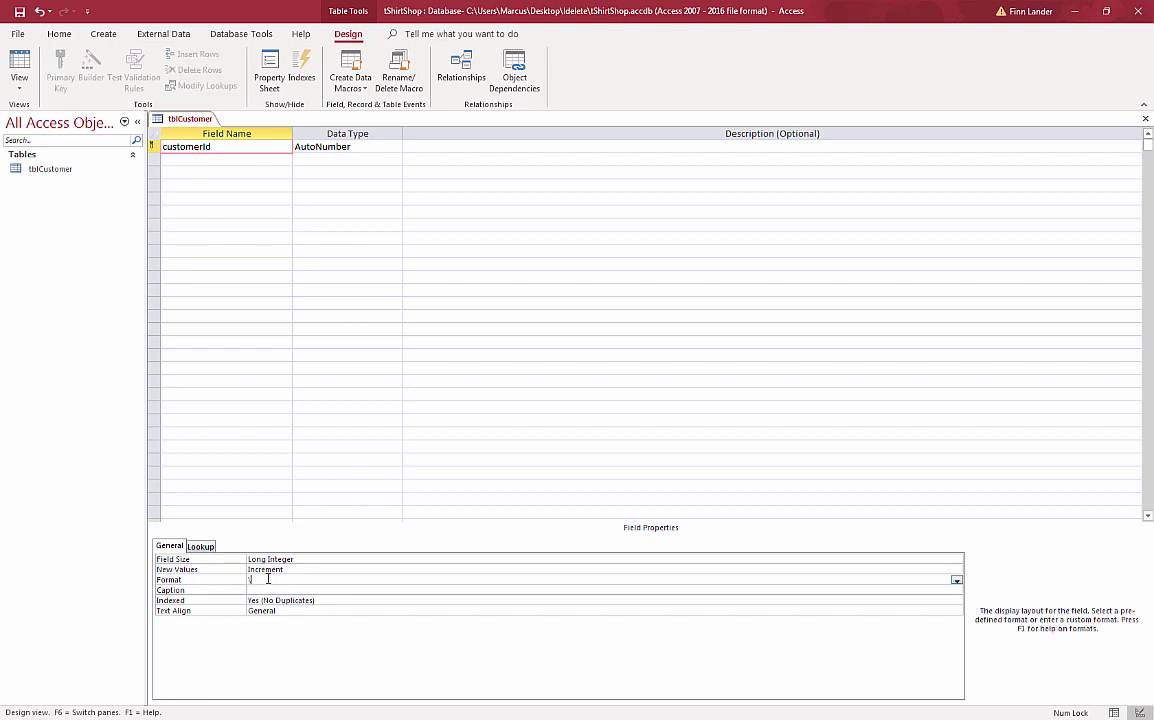
text(\C0000)
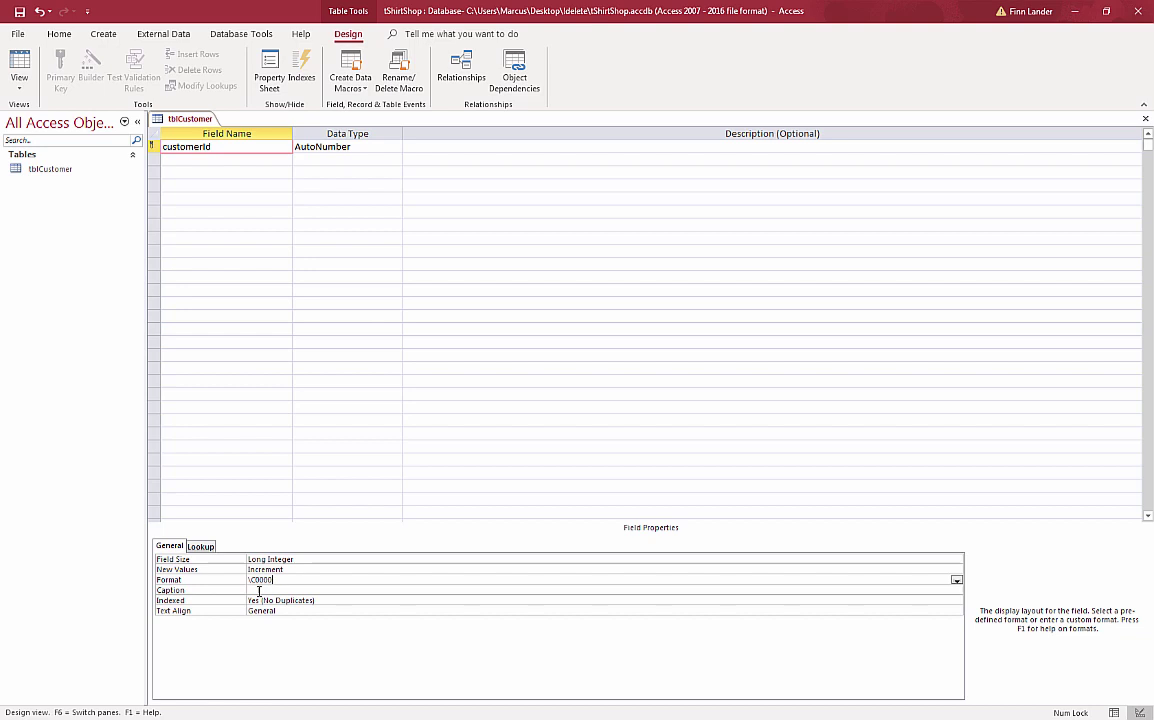
click(252, 590)
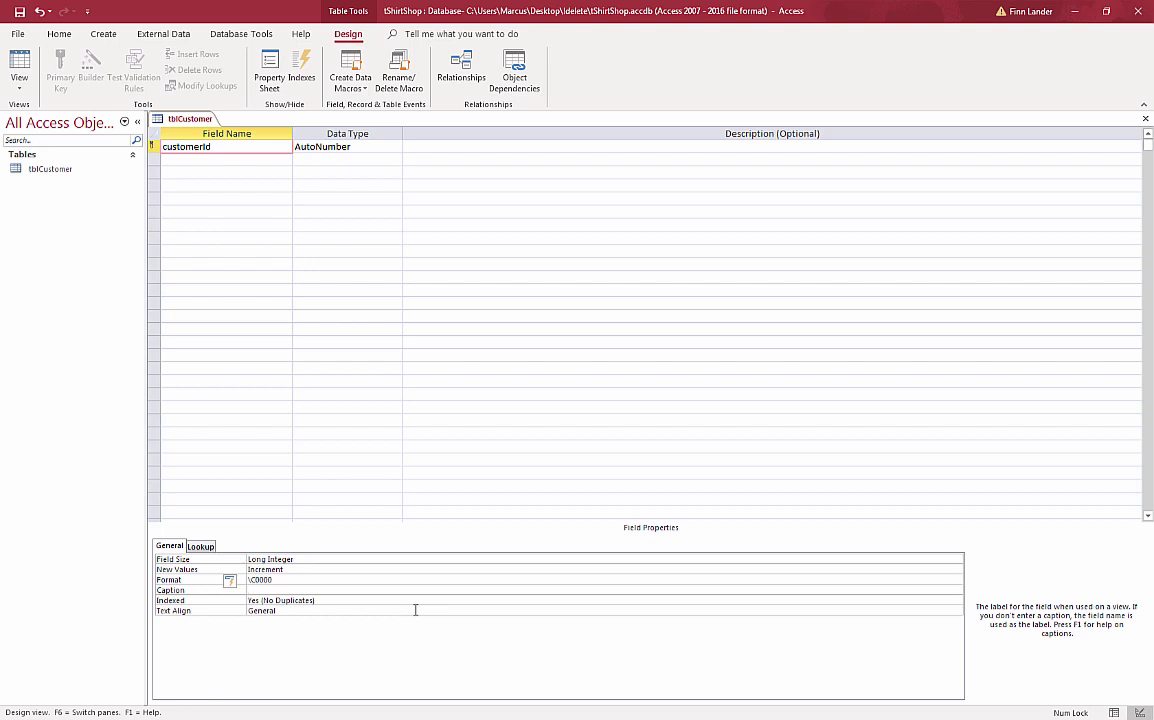
text(Customer ID)
click(227, 161)
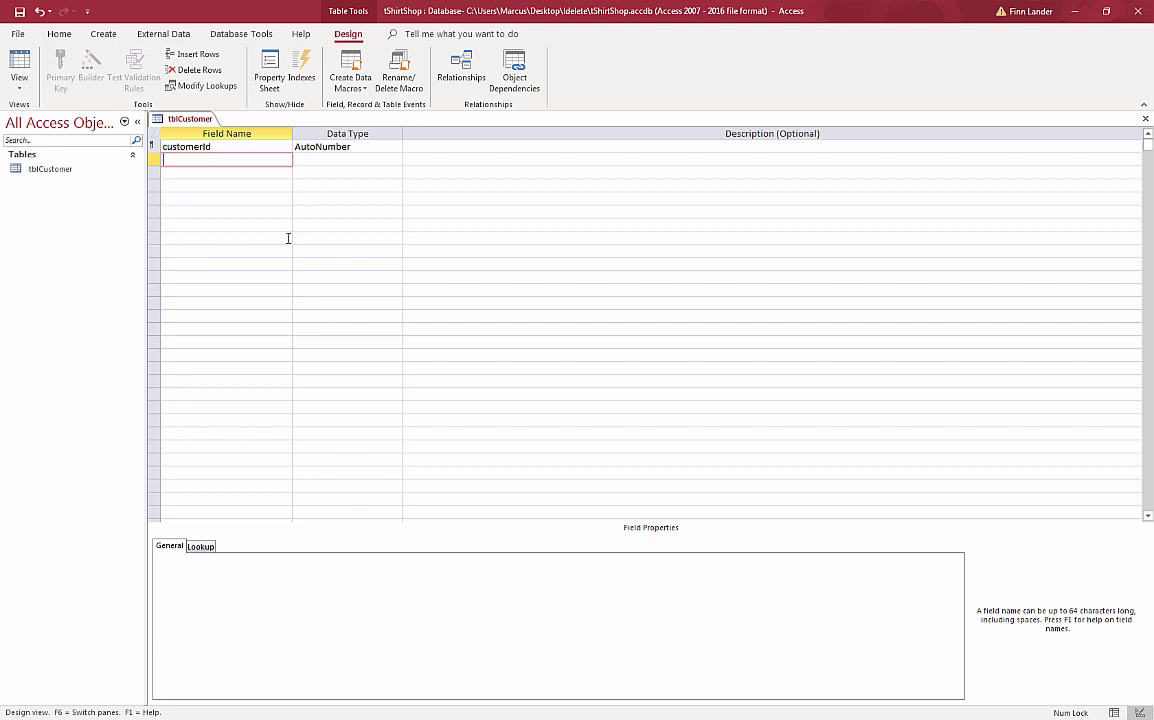
- Add custFirstName as a Short Text field with field size 40 and caption First Name
text(custFirstName)
key(Tab)
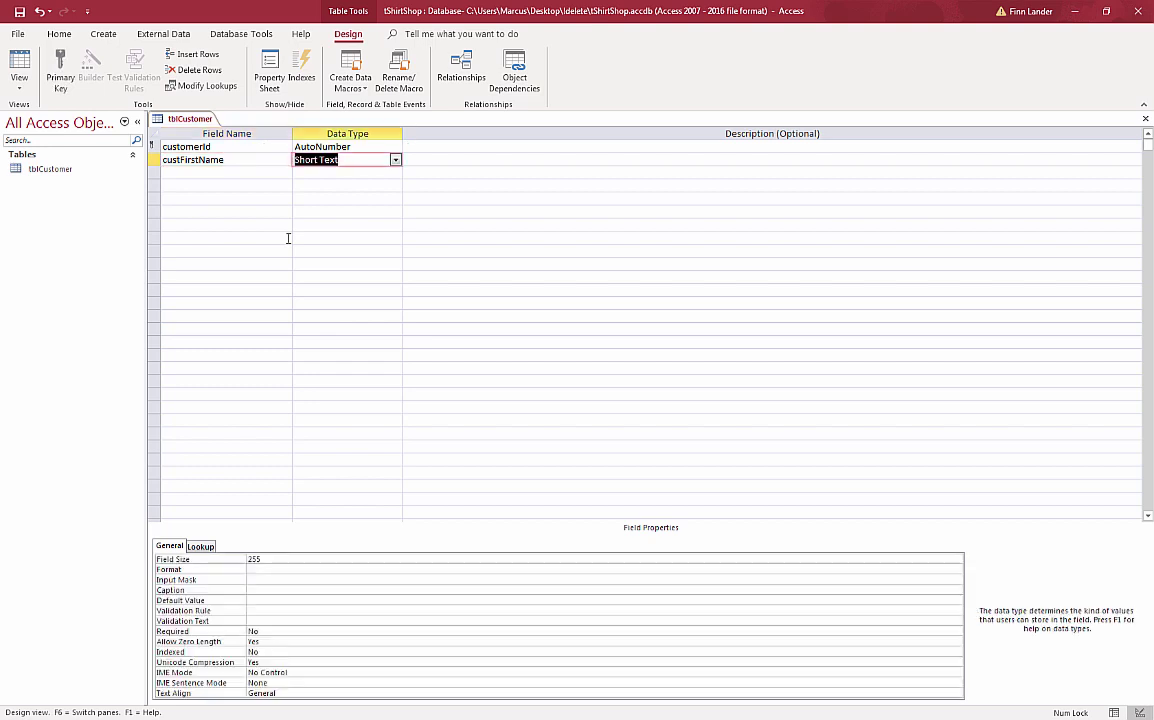
click(248, 560)
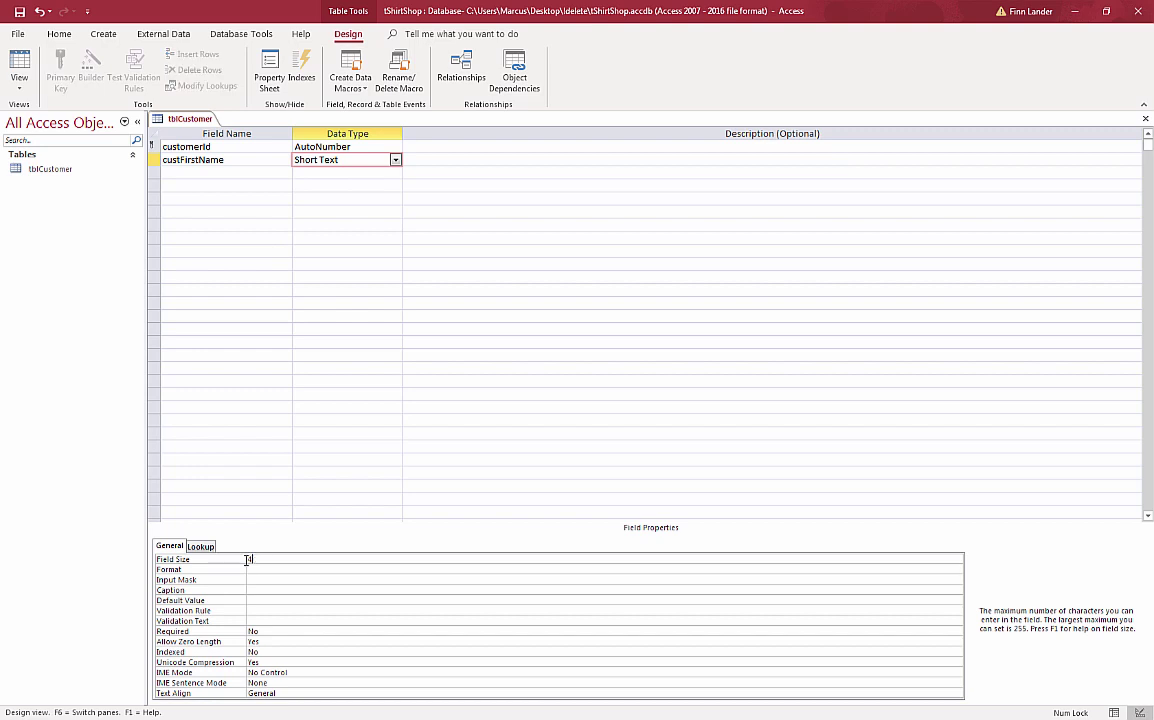
text(50)
click(247, 569)
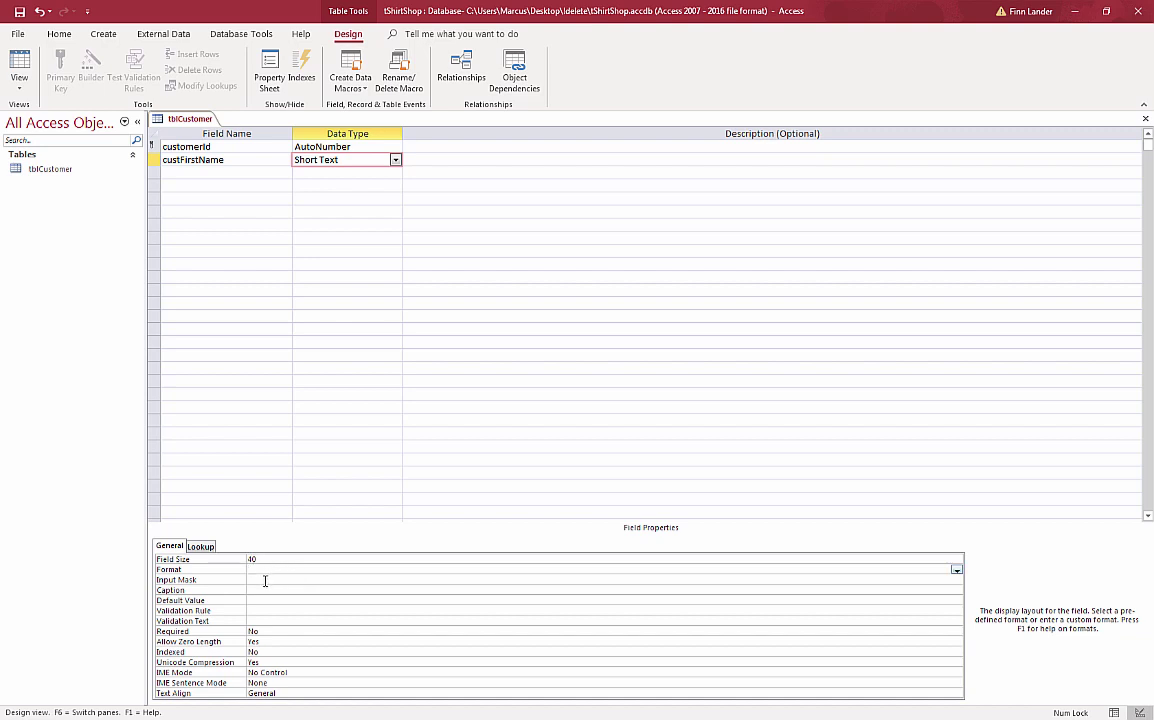
click(262, 590)
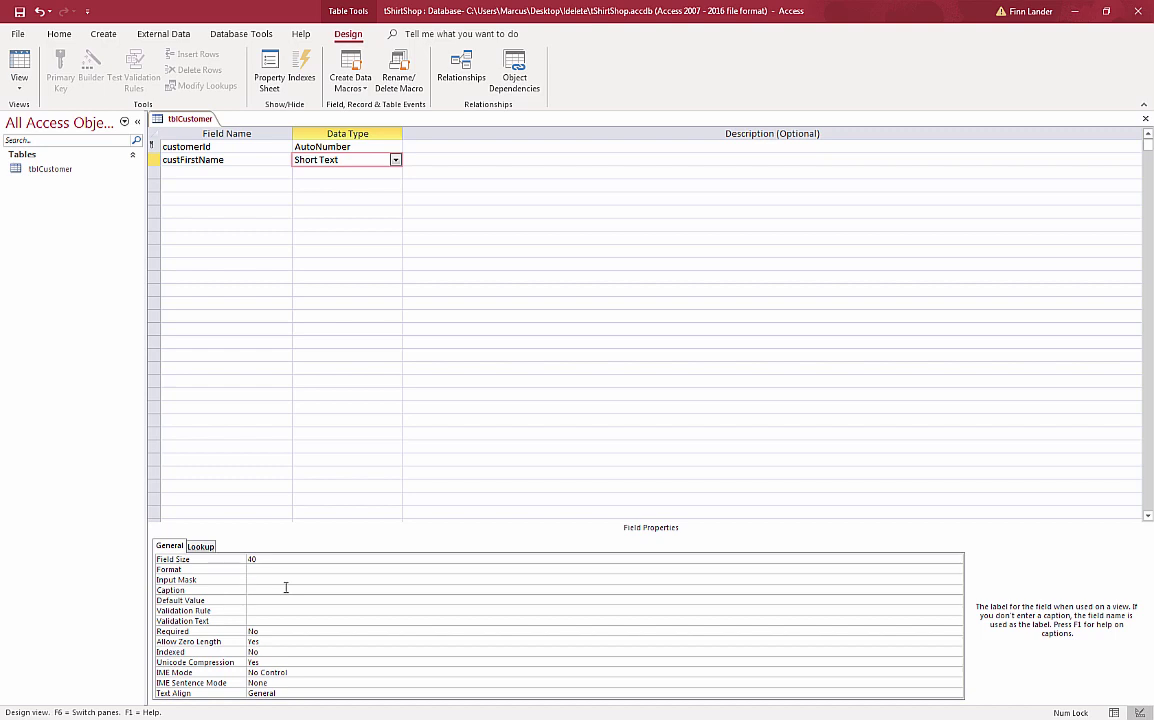
text(First Name)
- Add custLastName as Short Text, size 50, caption Last Name, then name the next field address
click(206, 172)
text(cus)
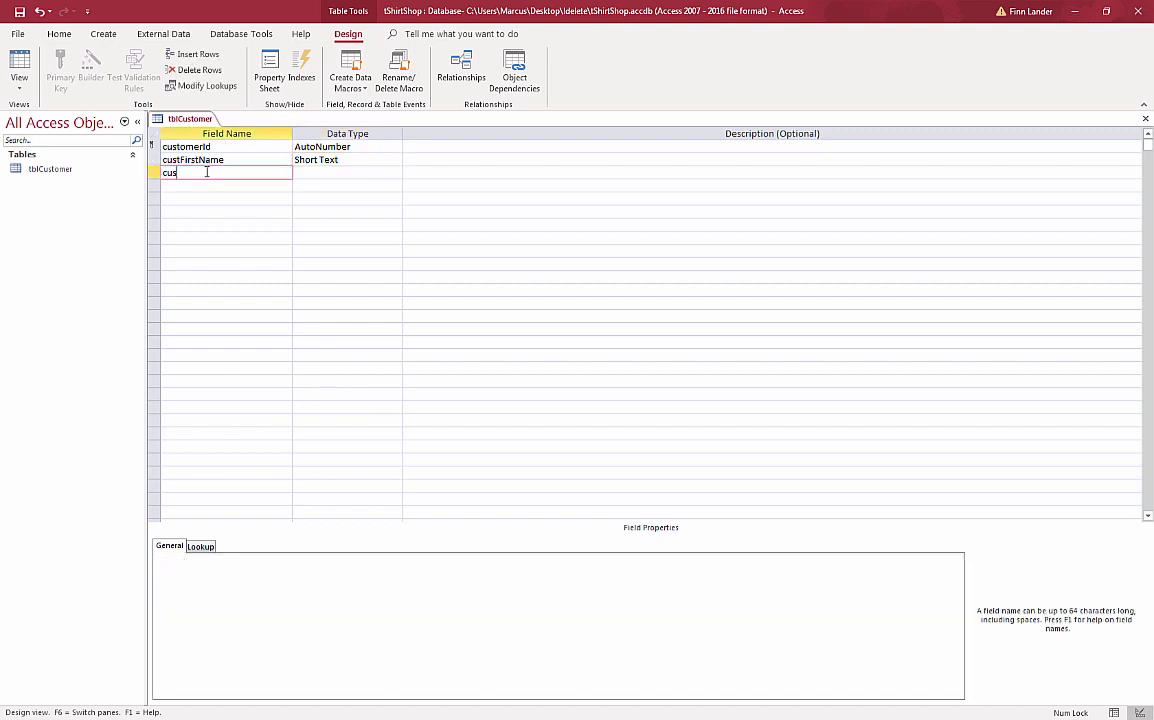
text(tLastName)
key(Tab)
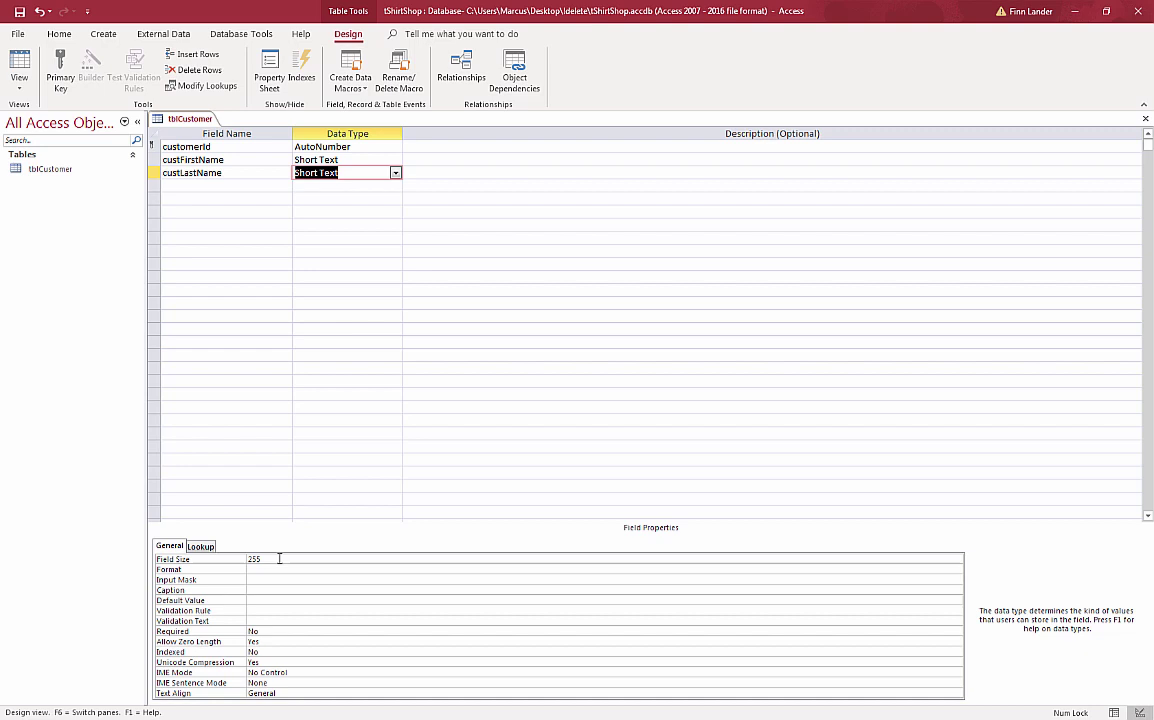
click(243, 561)
text(50)
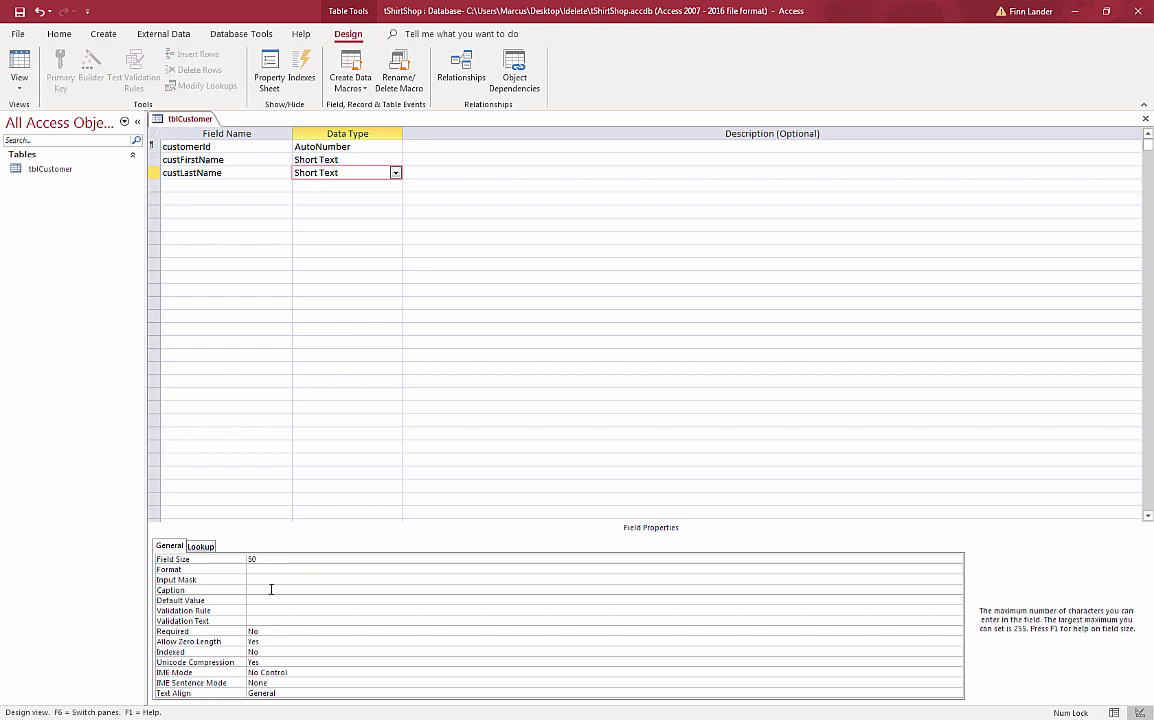
click(270, 590)
text(Last Name)
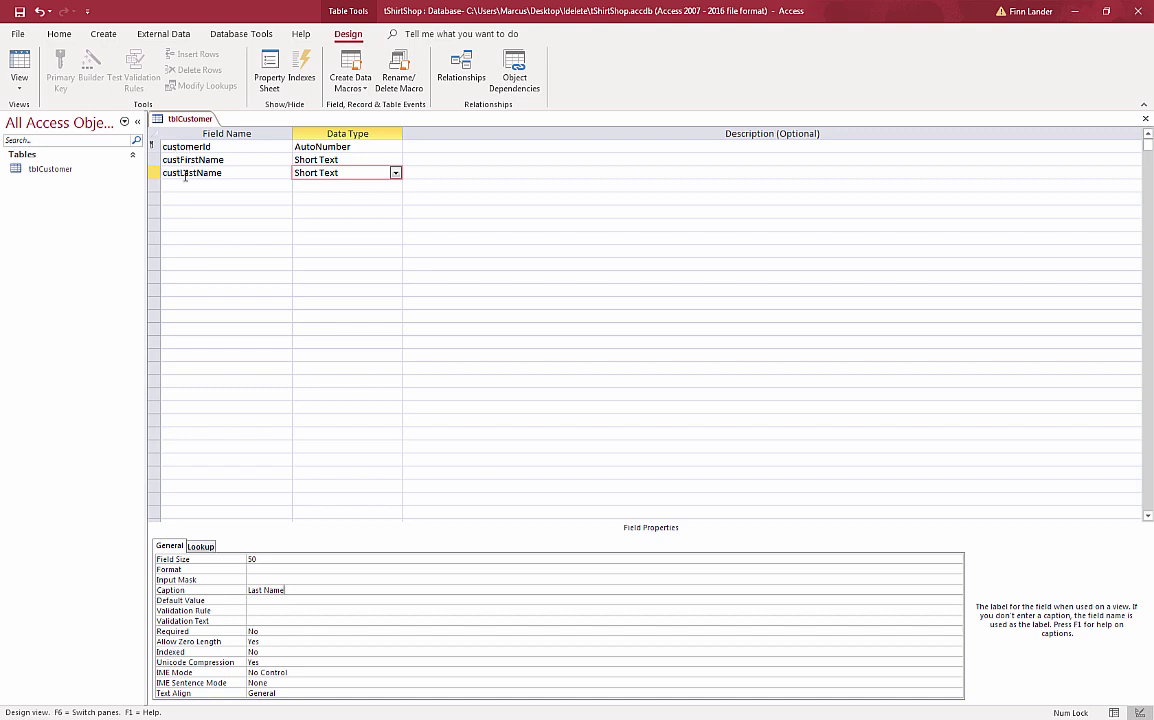
click(230, 186)
text(a)
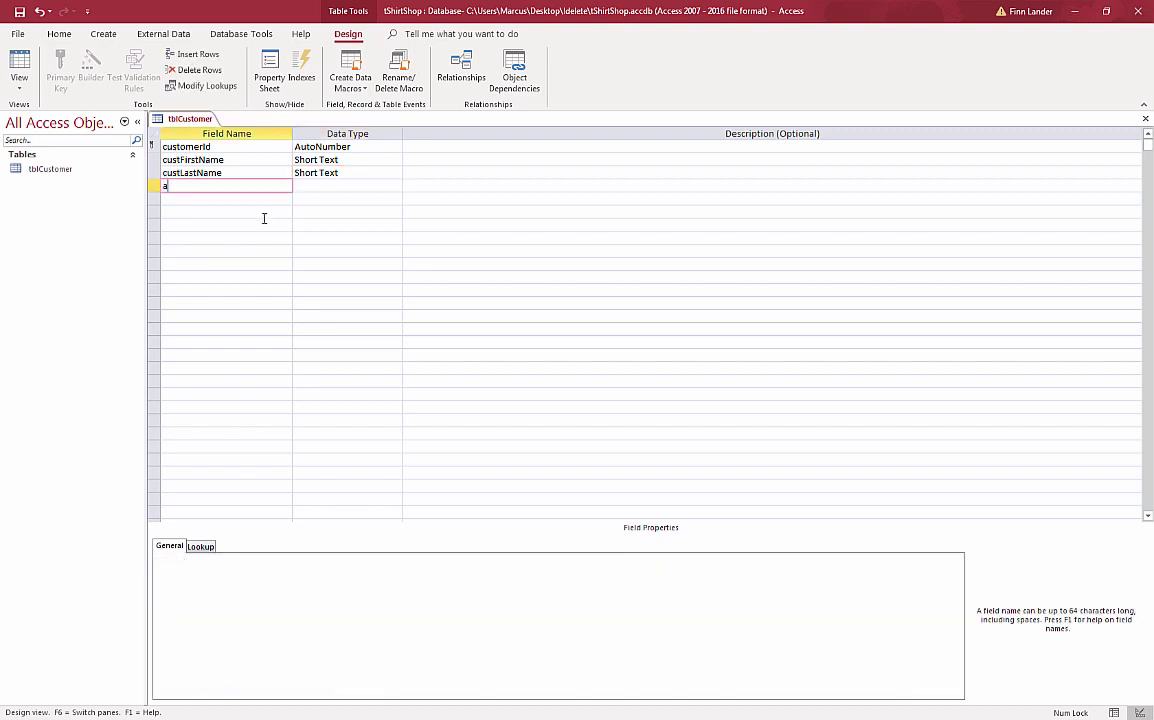
text(ddress)
- Make address a Short Text field with field size 100 and caption Address
key(Tab)
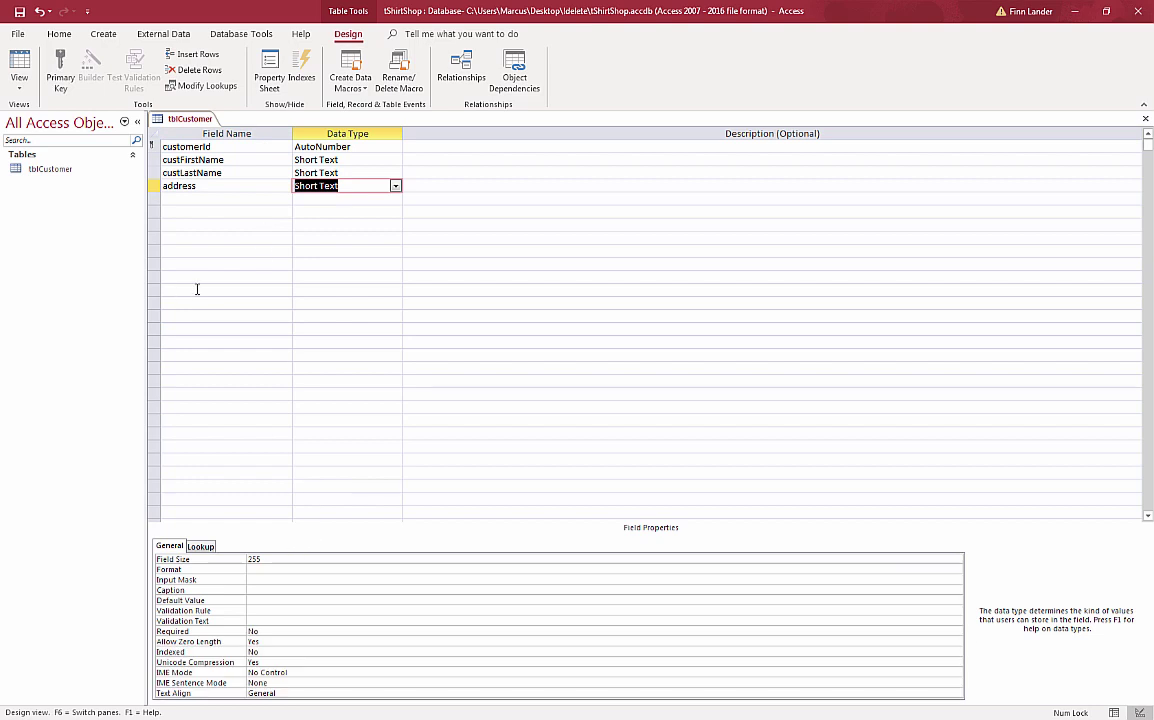
click(268, 559)
drag(282, 558, 242, 557)
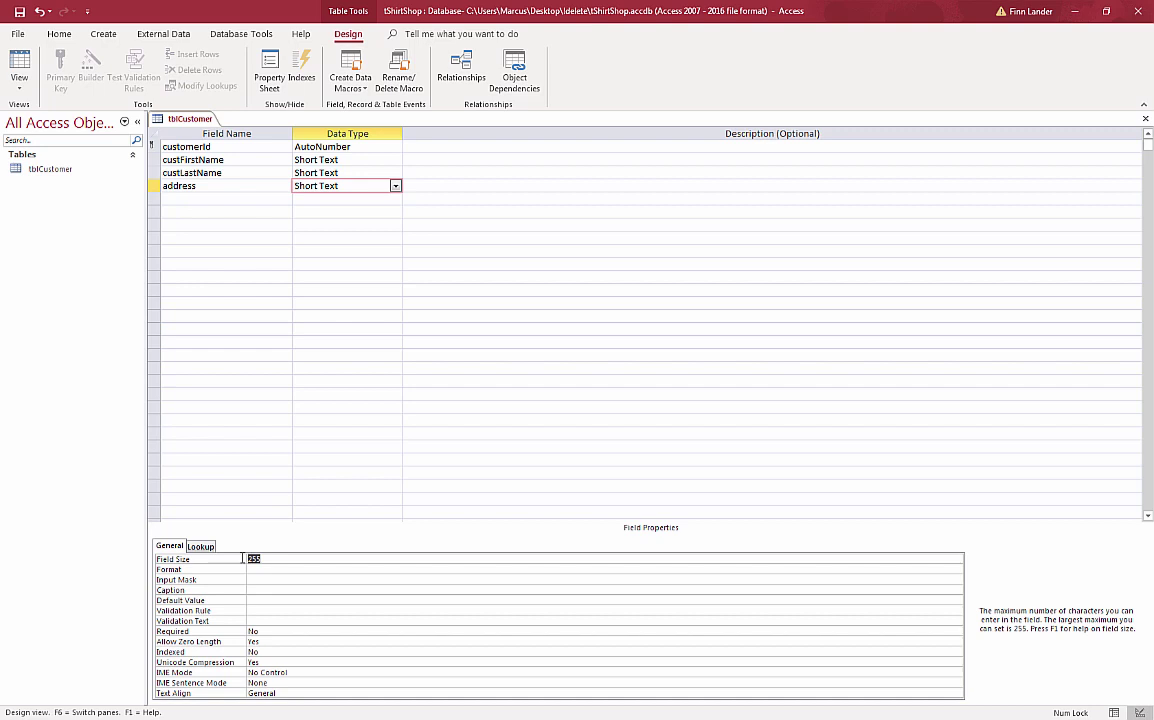
text(100)
click(245, 591)
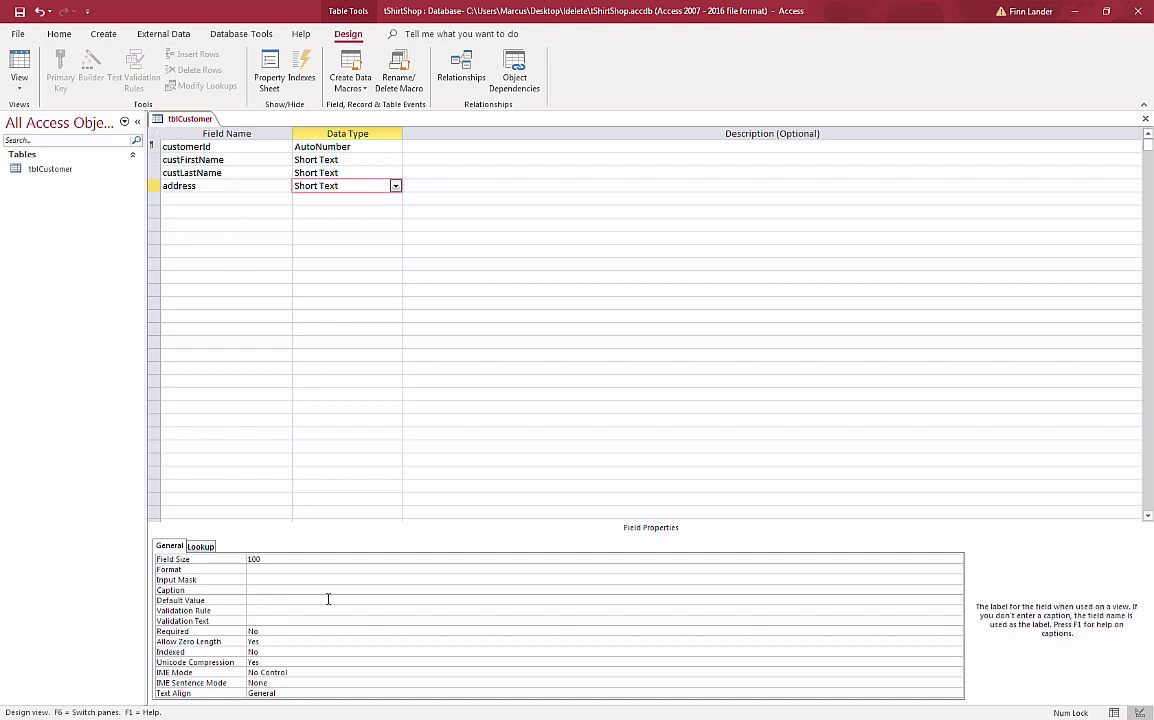
text(Address)
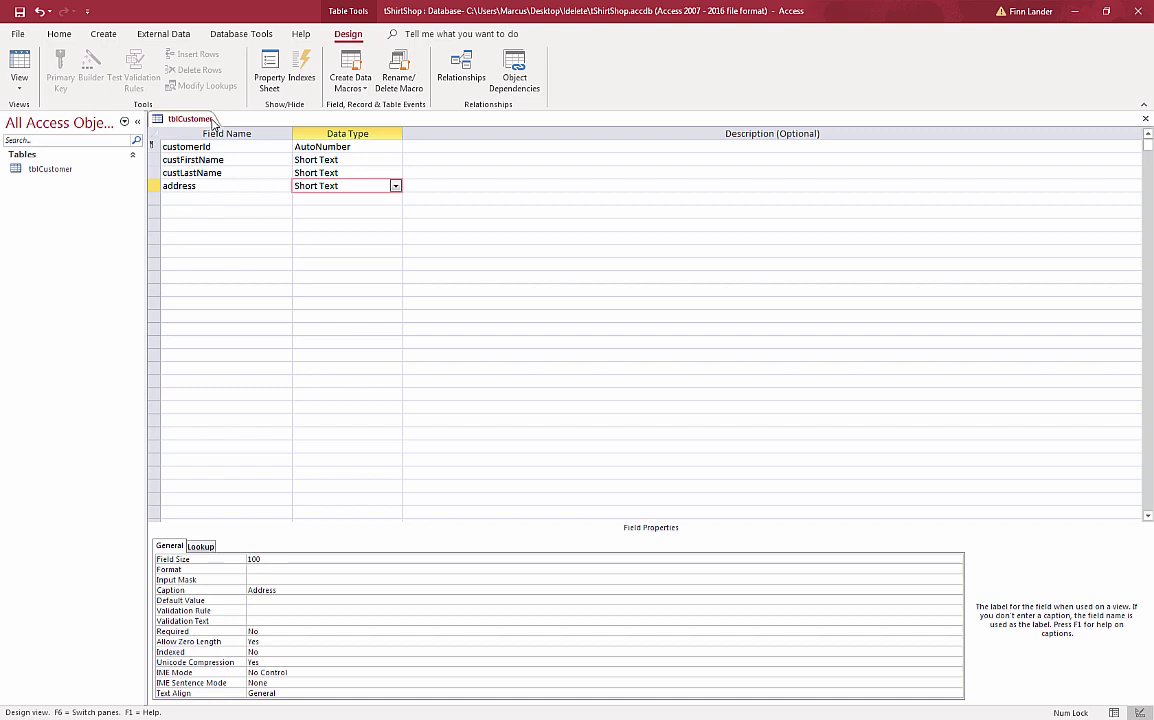
click(165, 199)
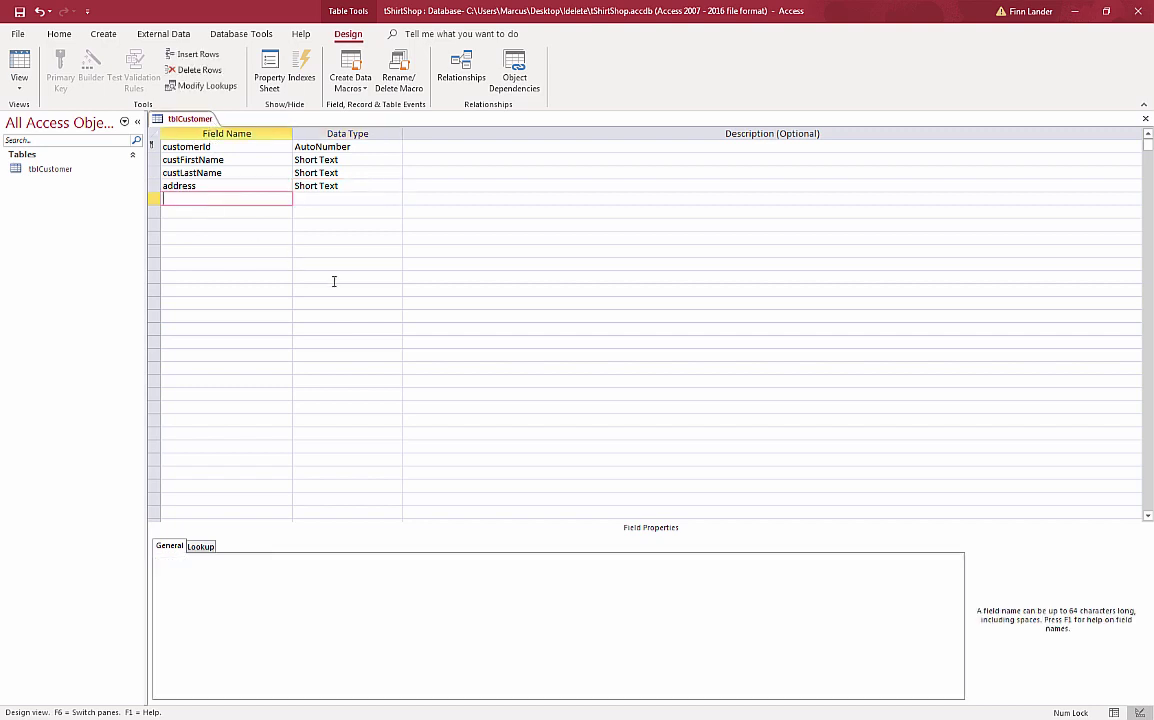
- Add the city field with field size 80, caption City and default value Vancouver
text(city)
key(Tab)
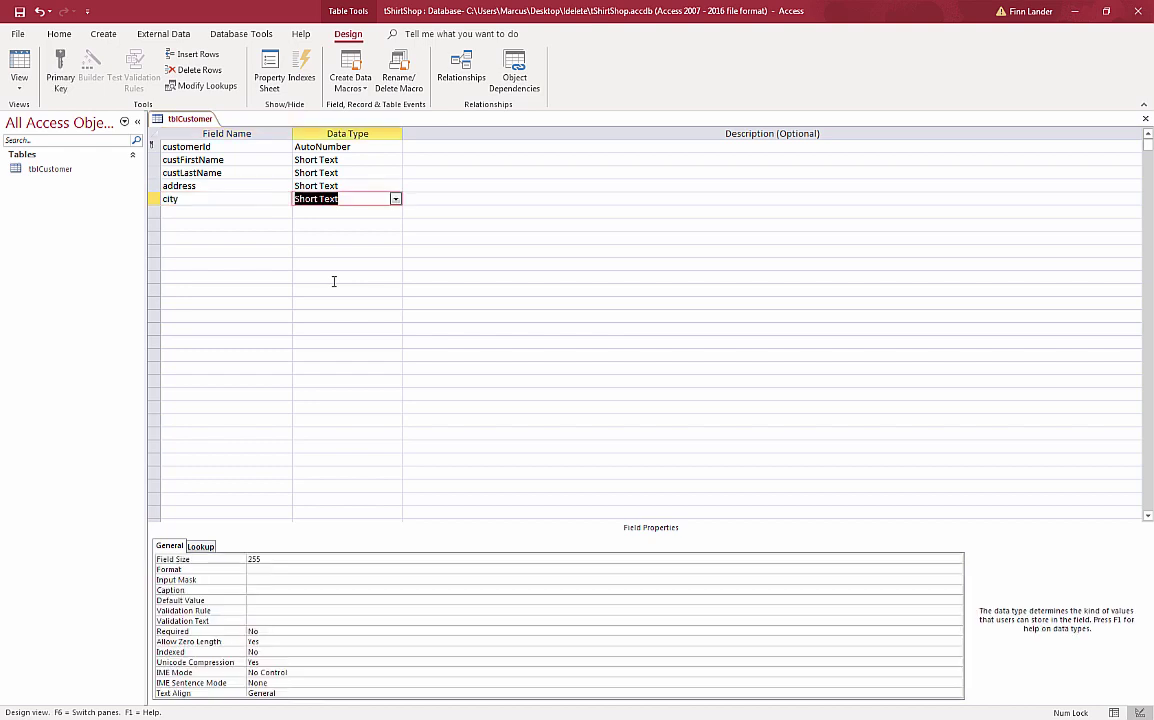
click(239, 556)
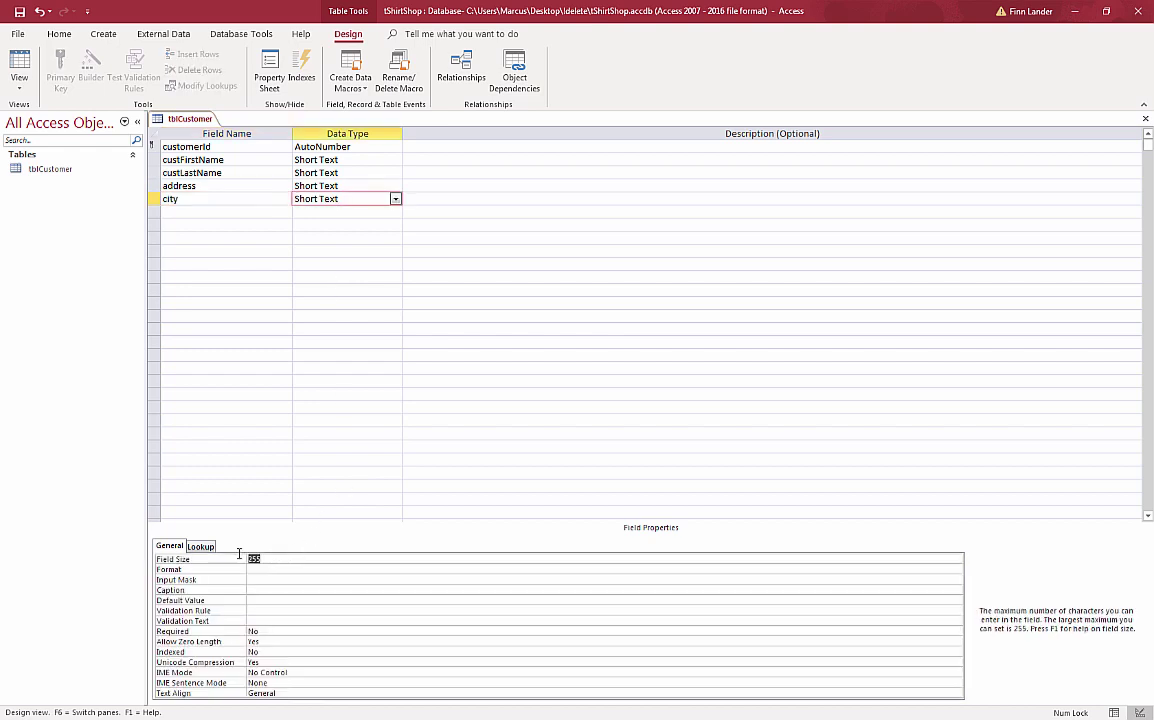
text(80)
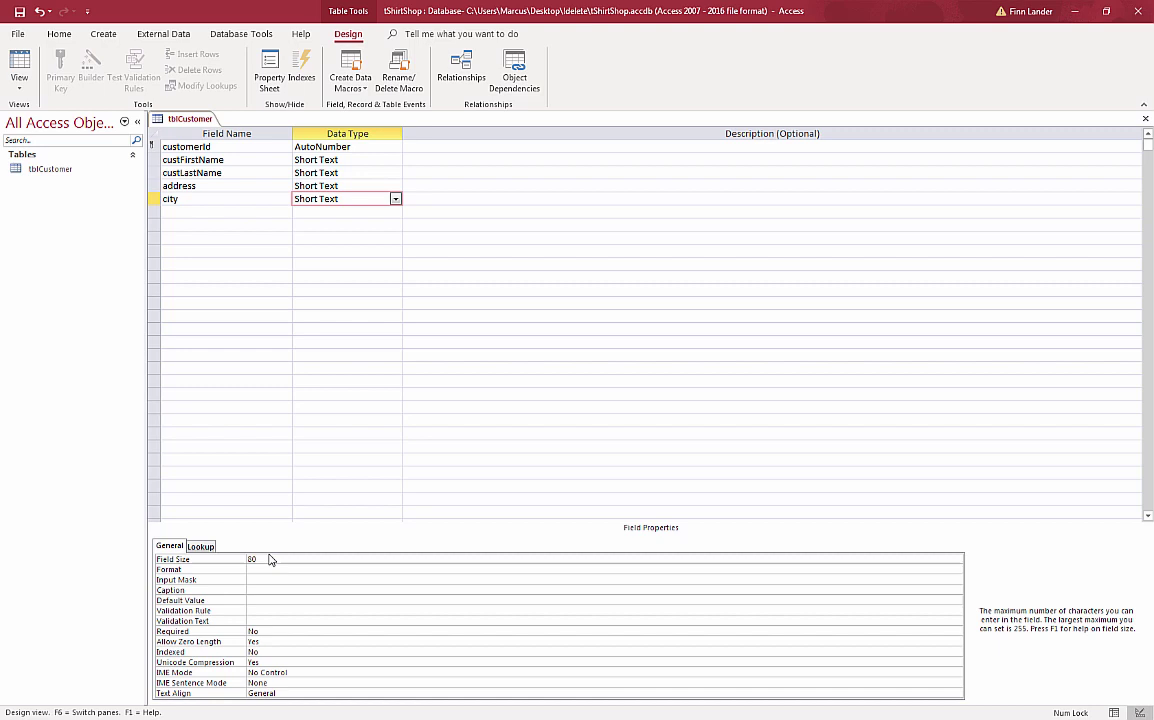
click(252, 591)
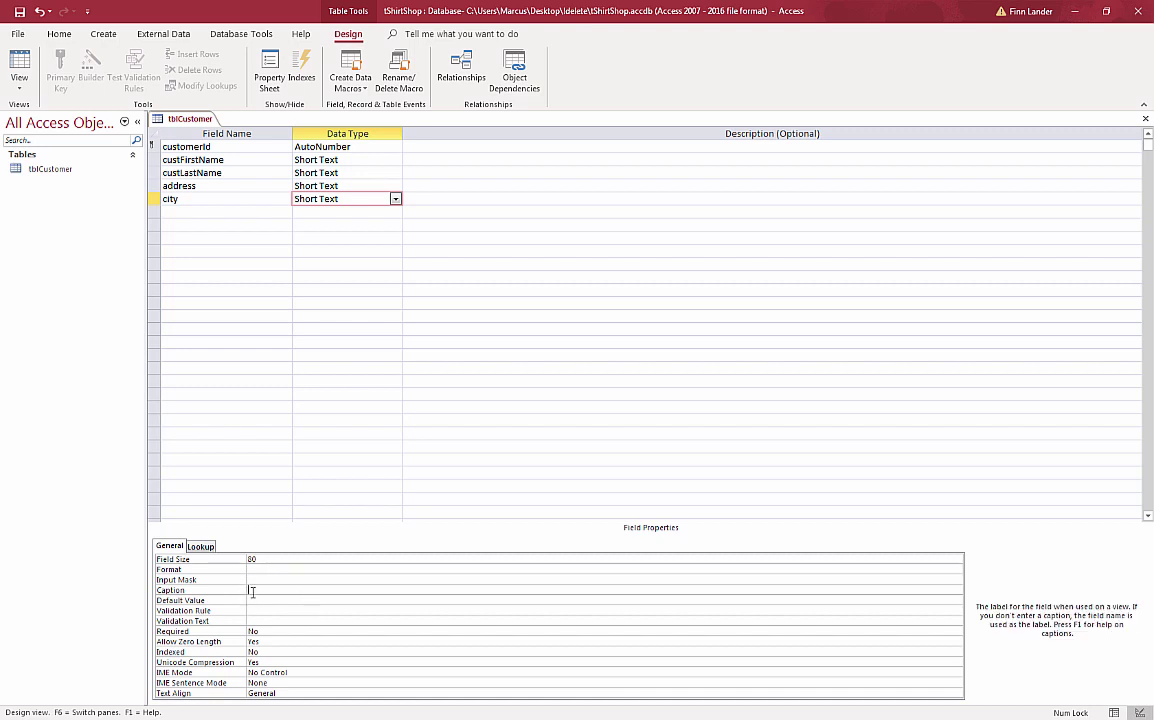
text(City)
click(287, 600)
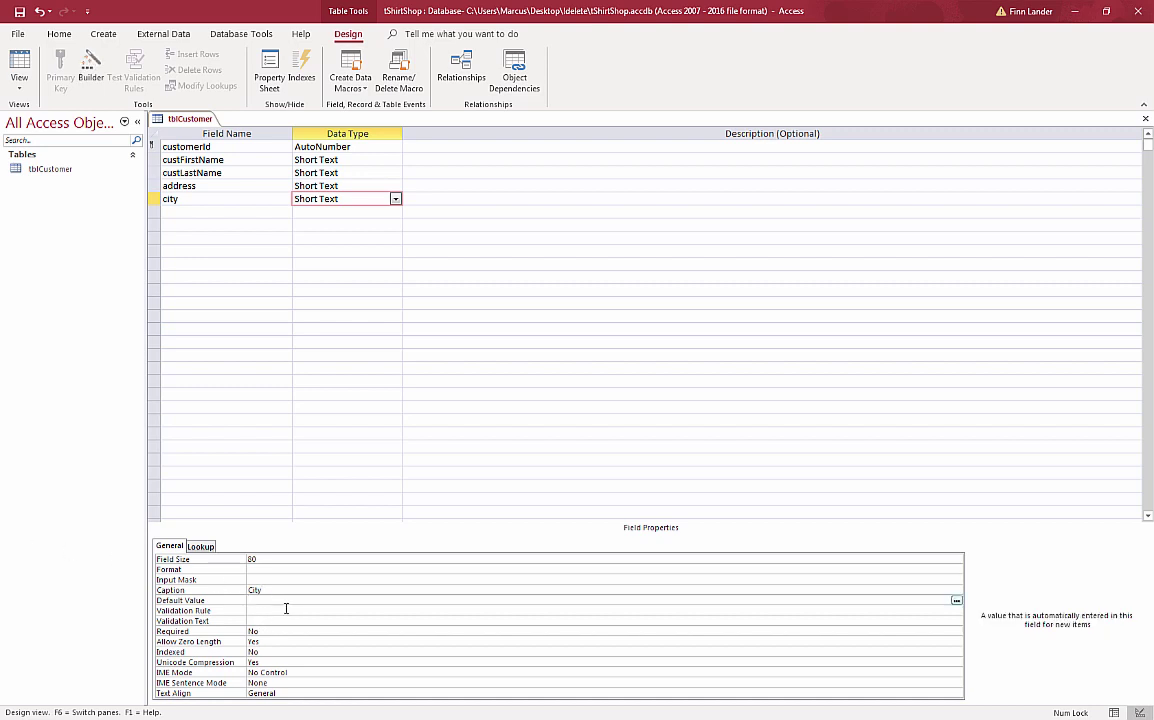
text(Vancouver)
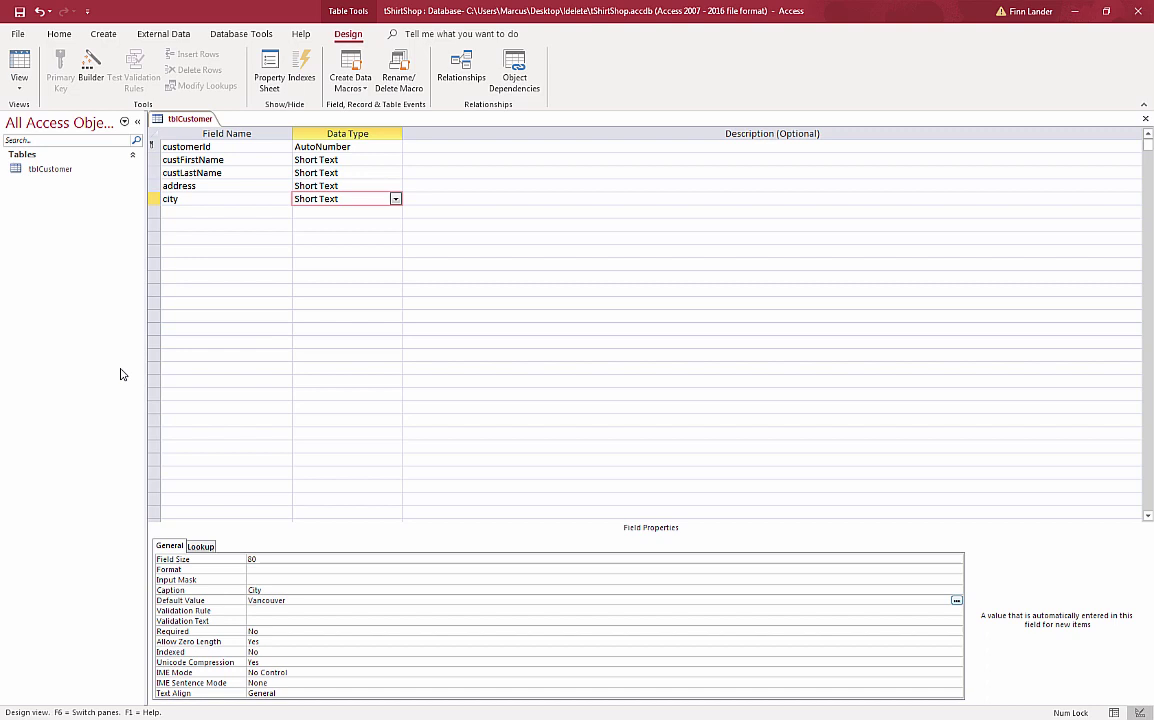
- Add the region field with field size 2, format >, caption Region and default value BC
click(225, 211)
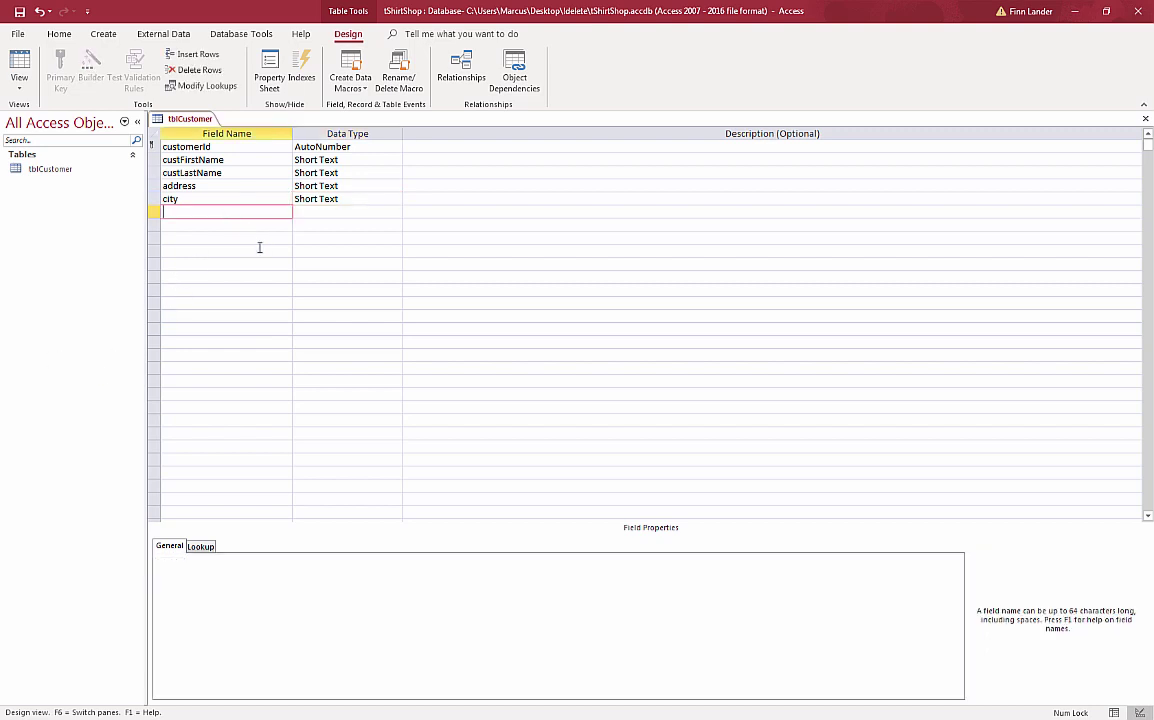
text(region)
key(Tab)
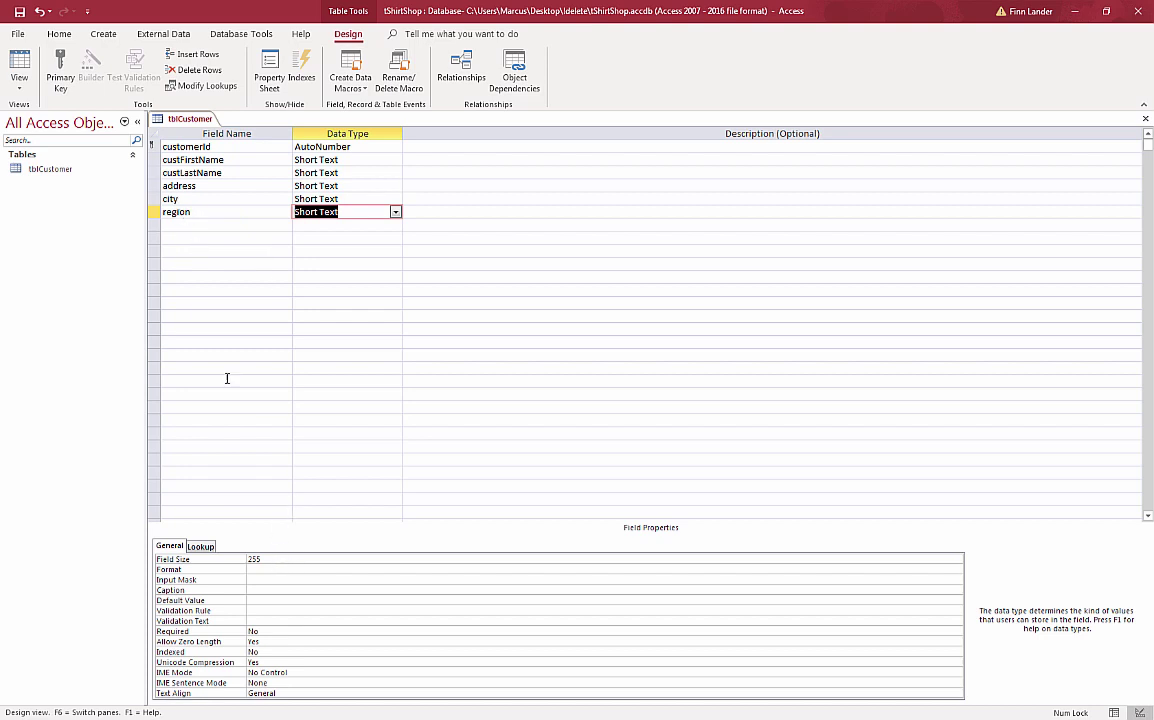
key(F6)
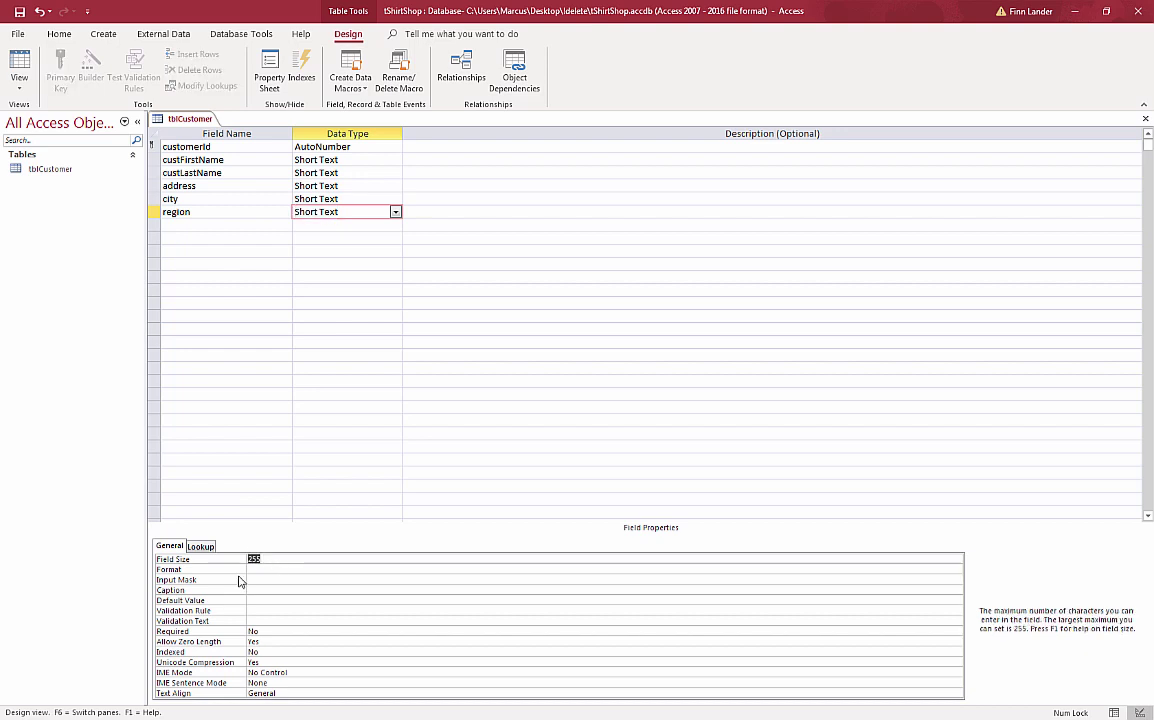
text(2)
click(251, 570)
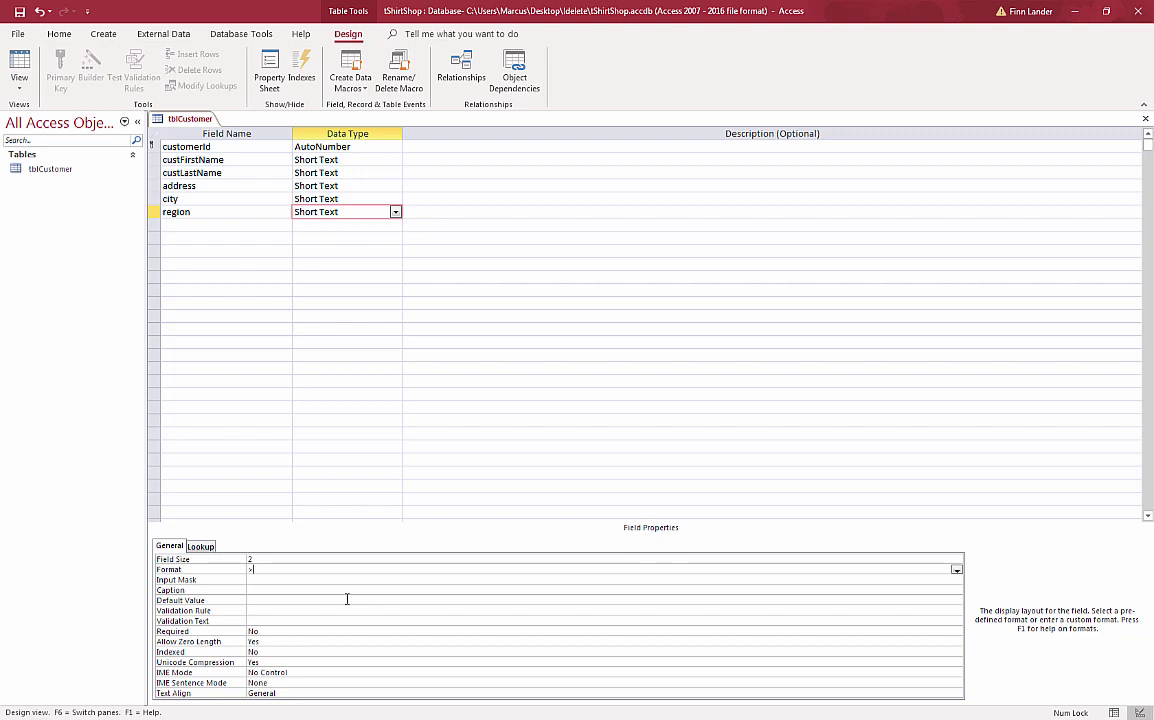
click(255, 590)
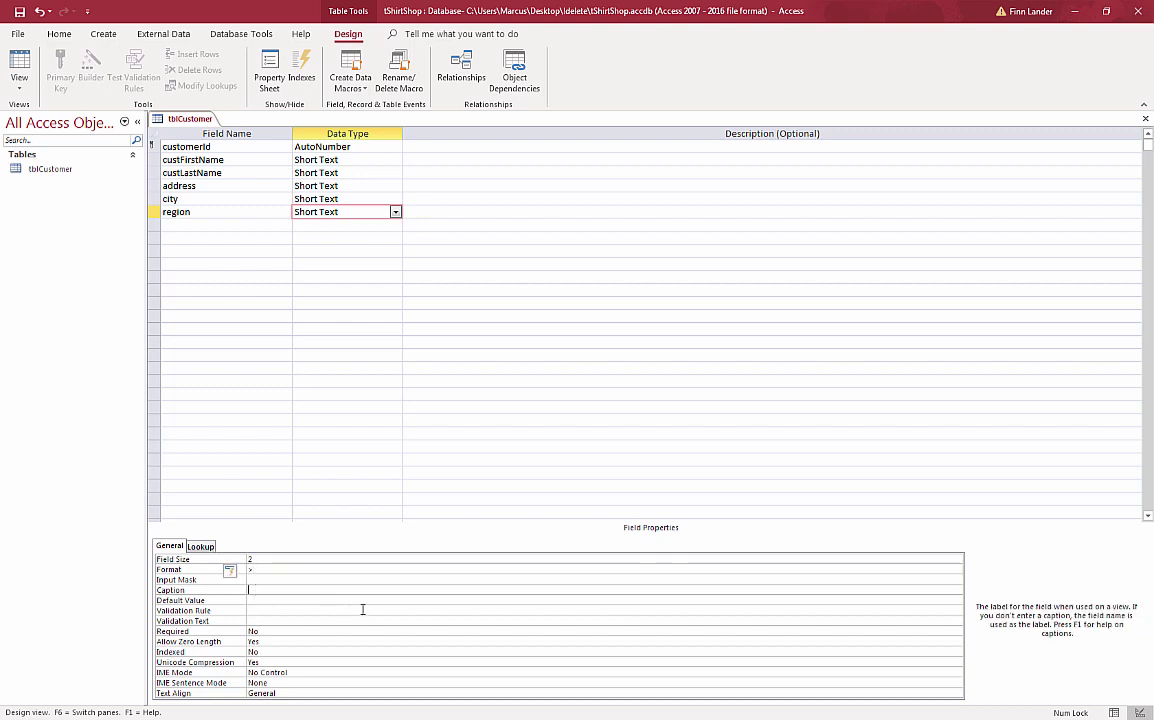
text(Region)
click(335, 600)
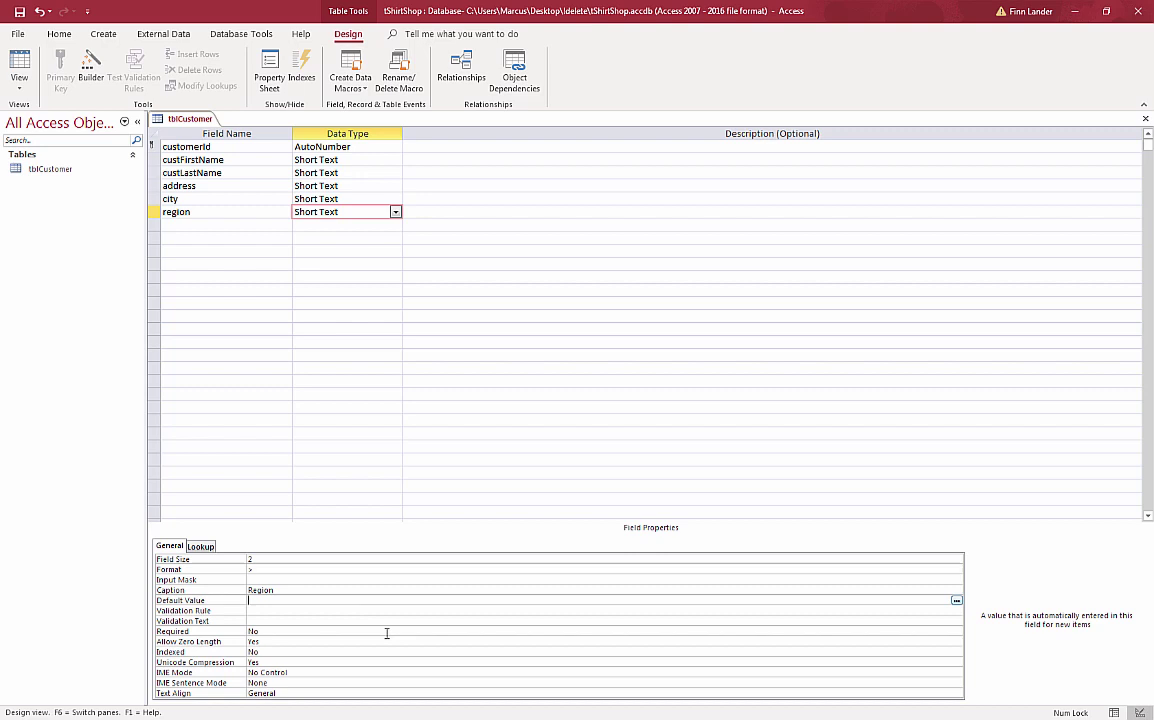
text(BC)
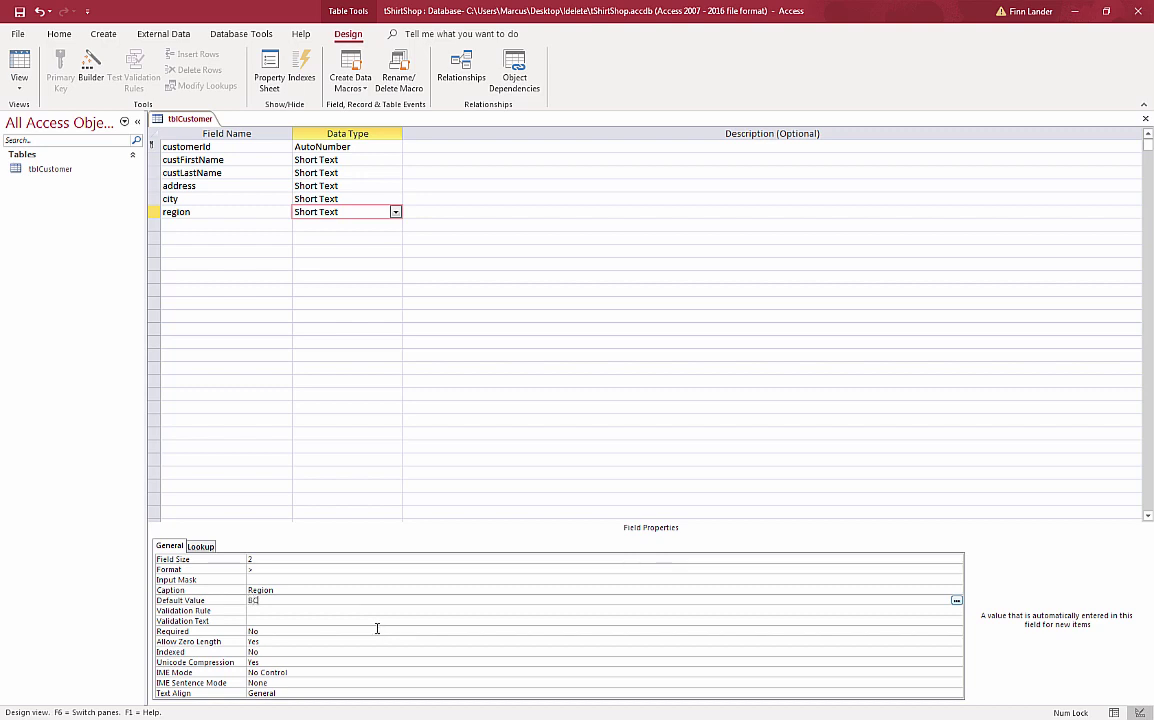
click(176, 228)
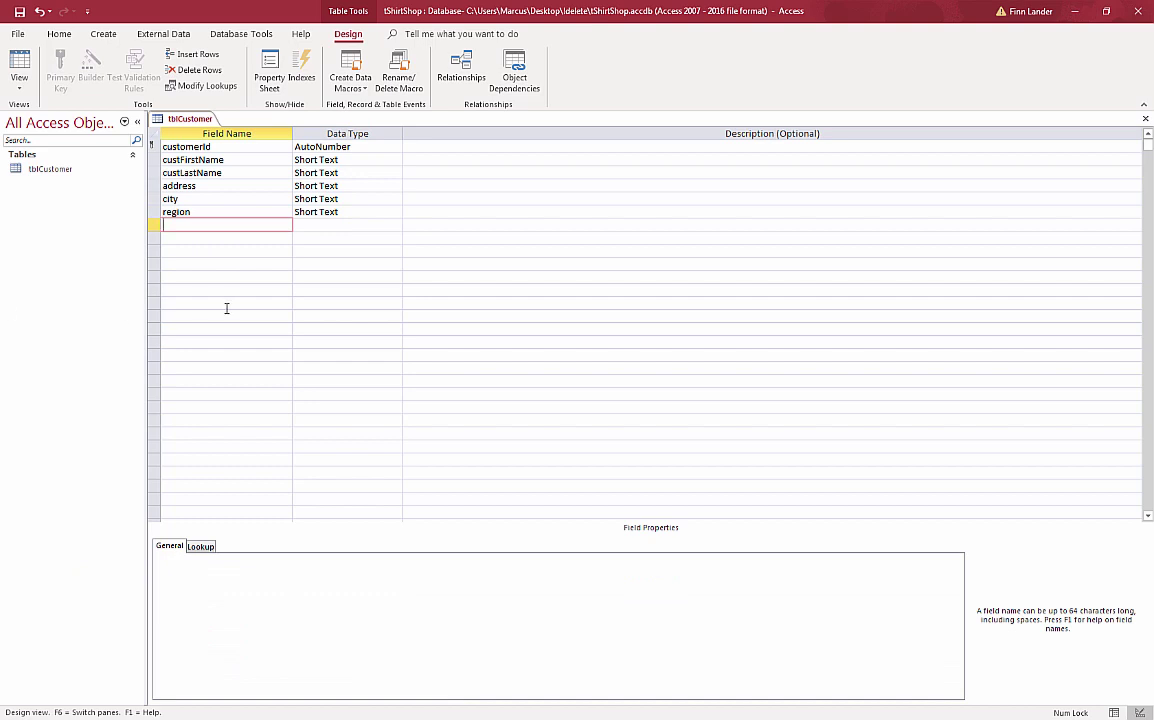
- Add the PC field with field size 10, format > and caption Postal Code
text(PC)
key(Tab)
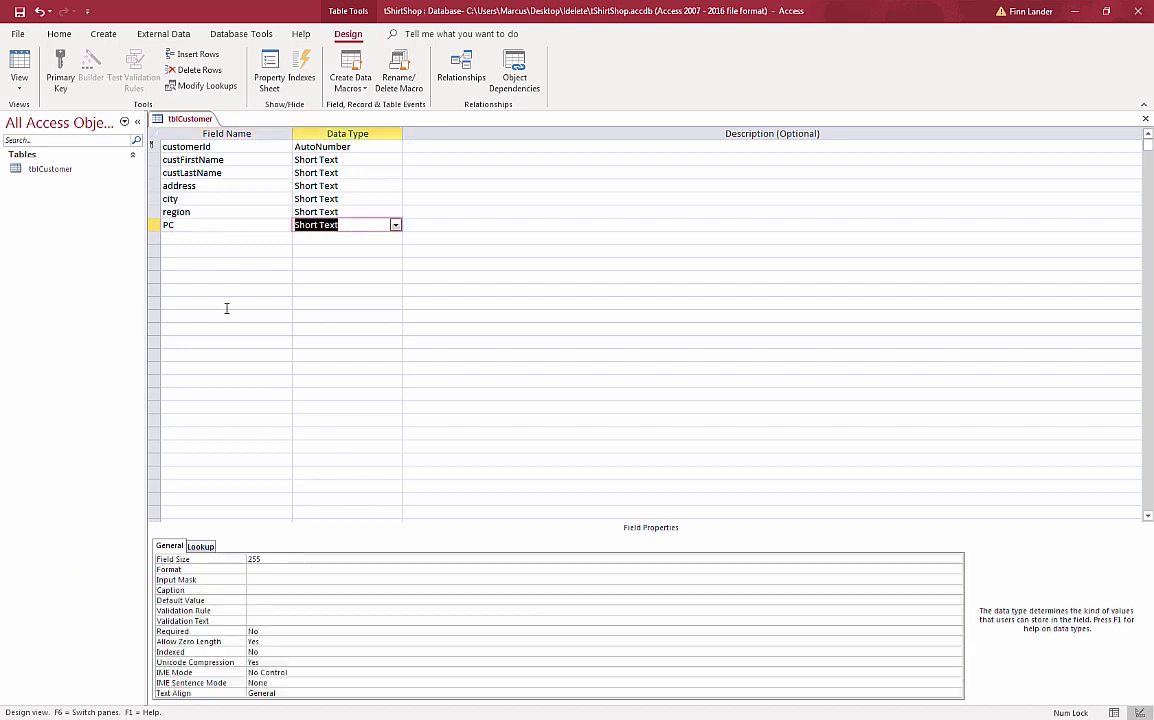
click(273, 558)
click(245, 557)
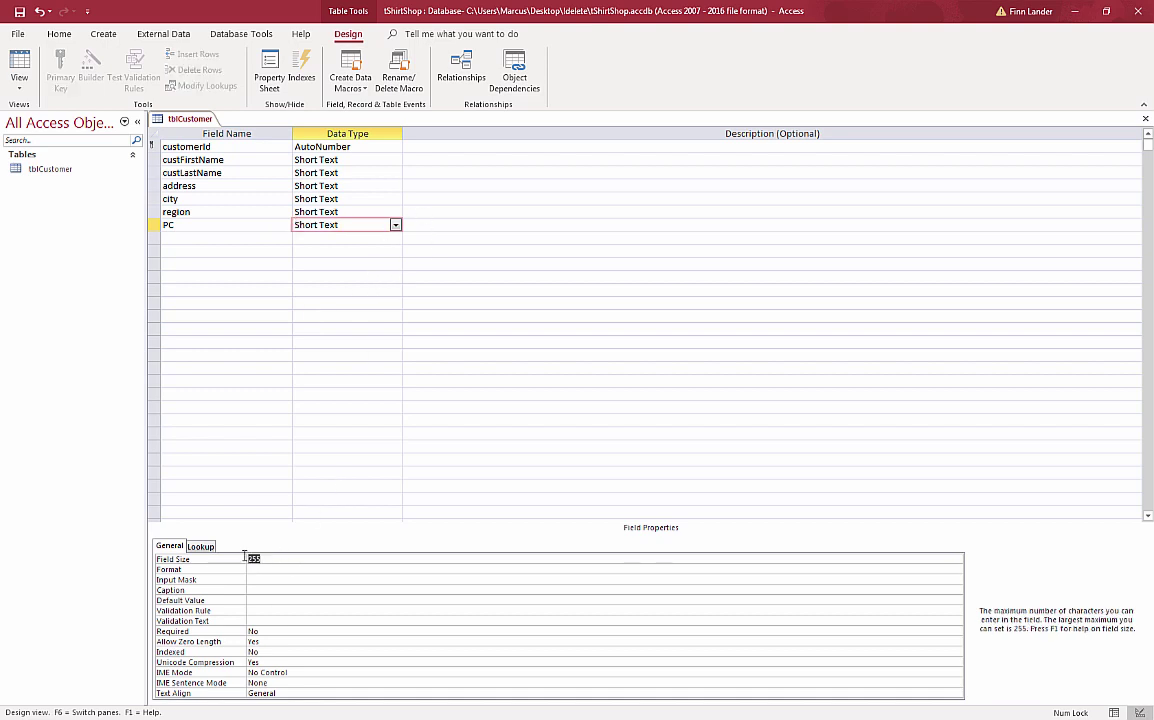
text(8)
key(BackSpace)
text(10)
click(272, 571)
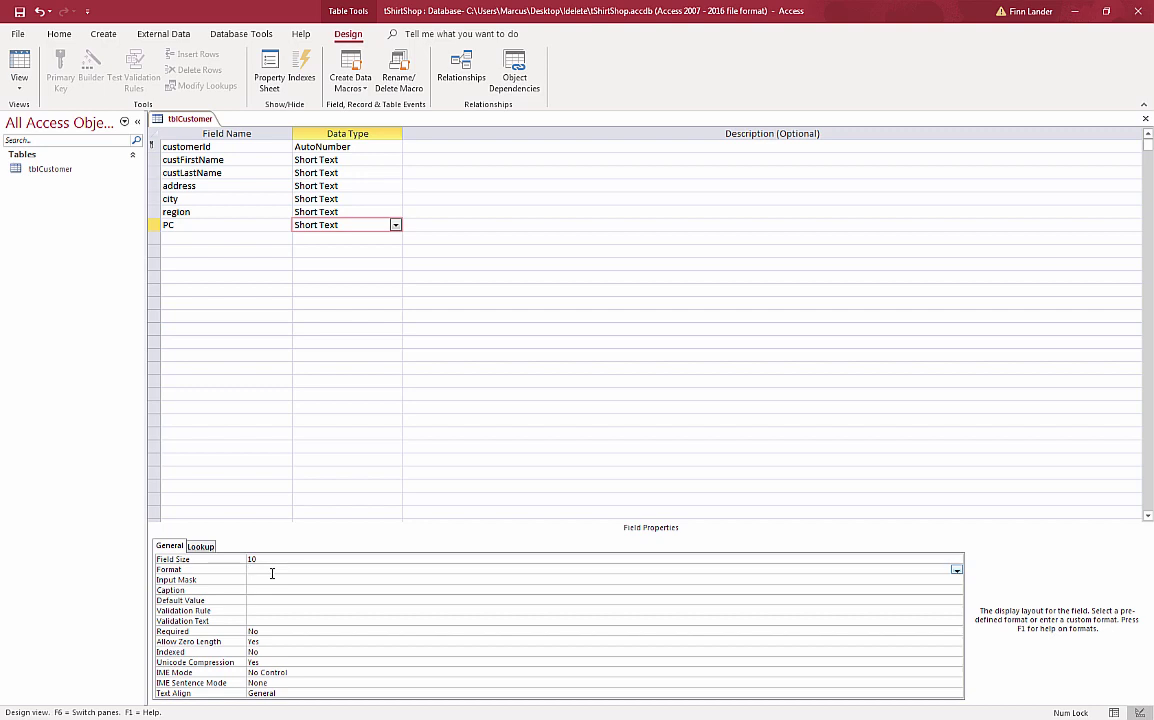
text(>)
click(284, 591)
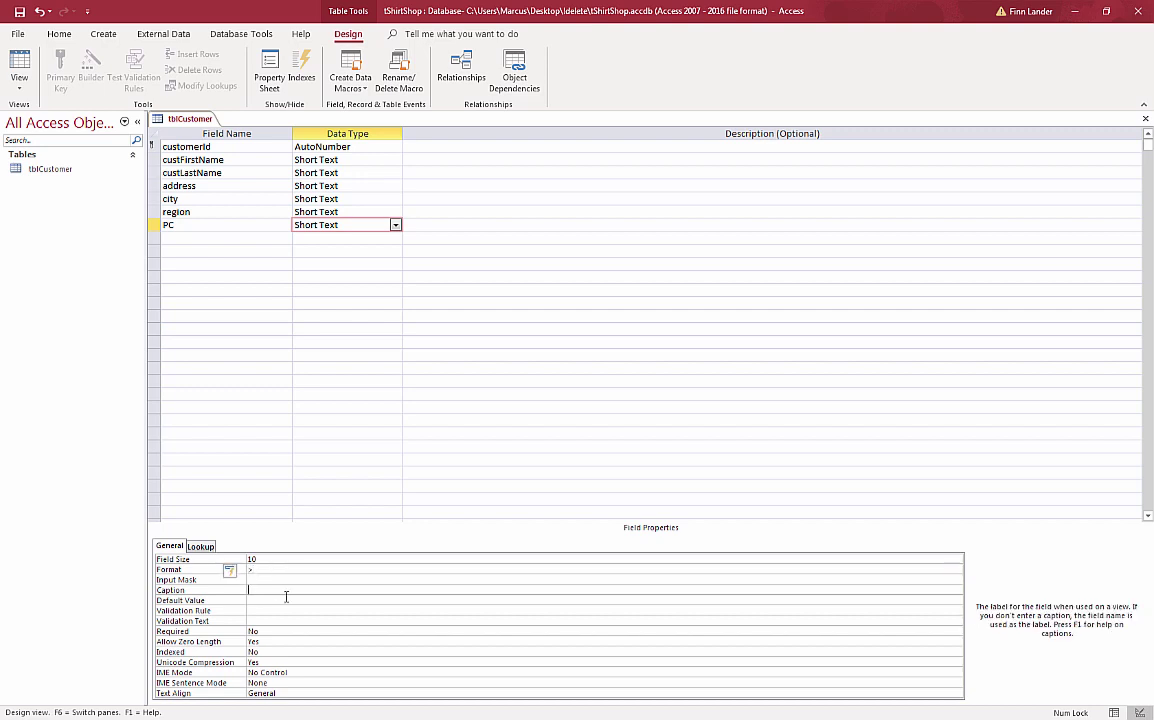
text(Postal Code)
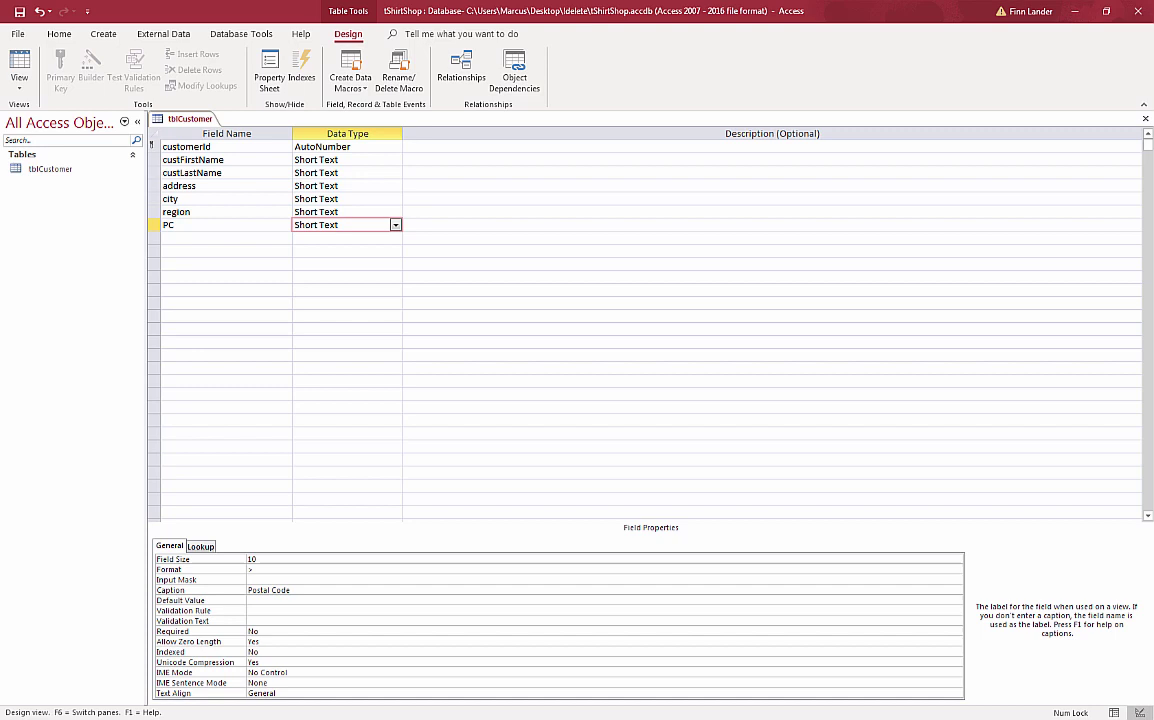
- Add the phone field as Short Text with field size 30
click(175, 237)
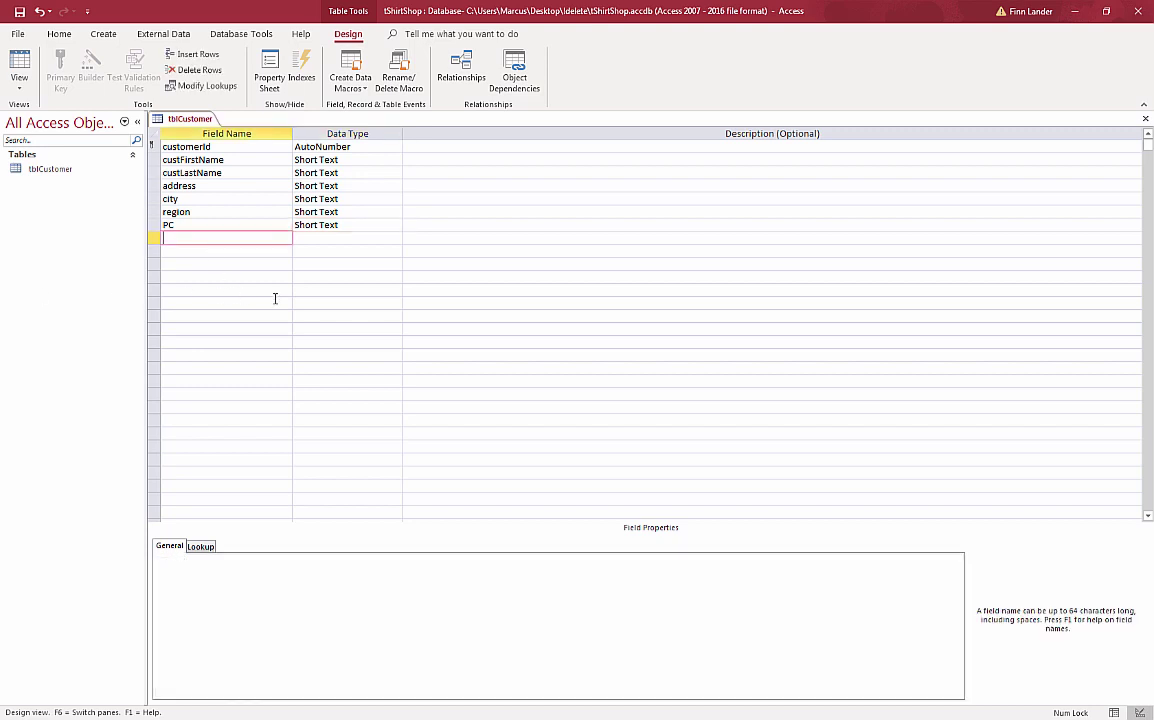
text(phone)
key(Tab)
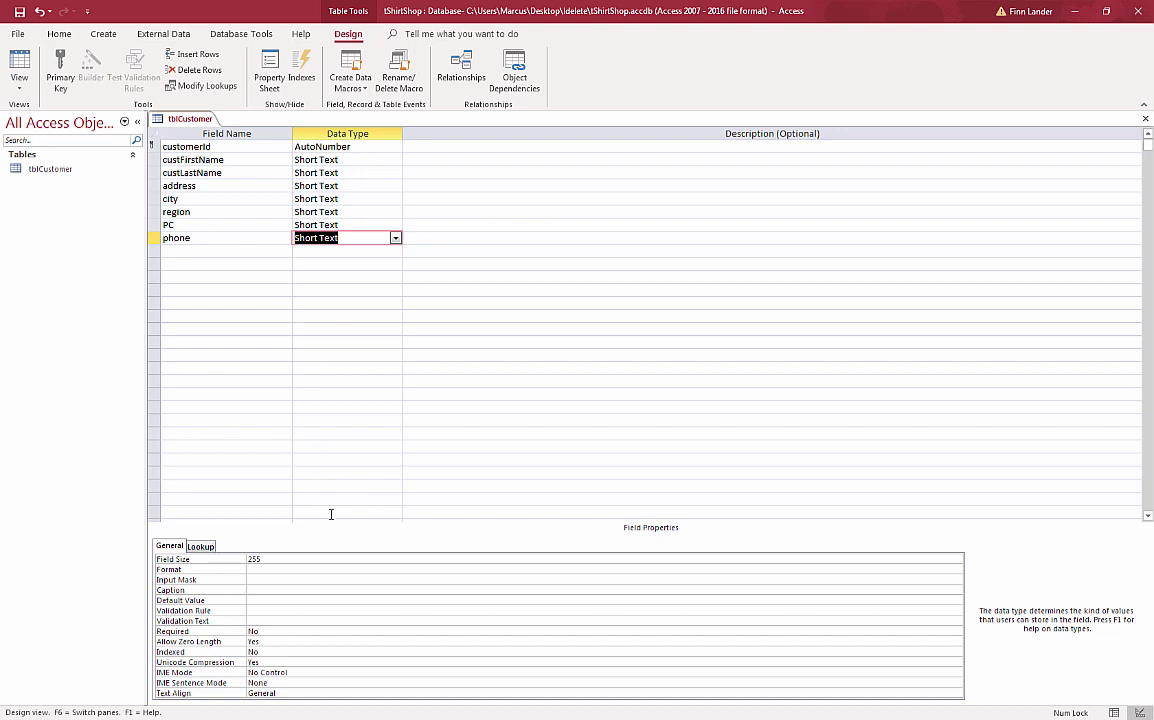
click(235, 556)
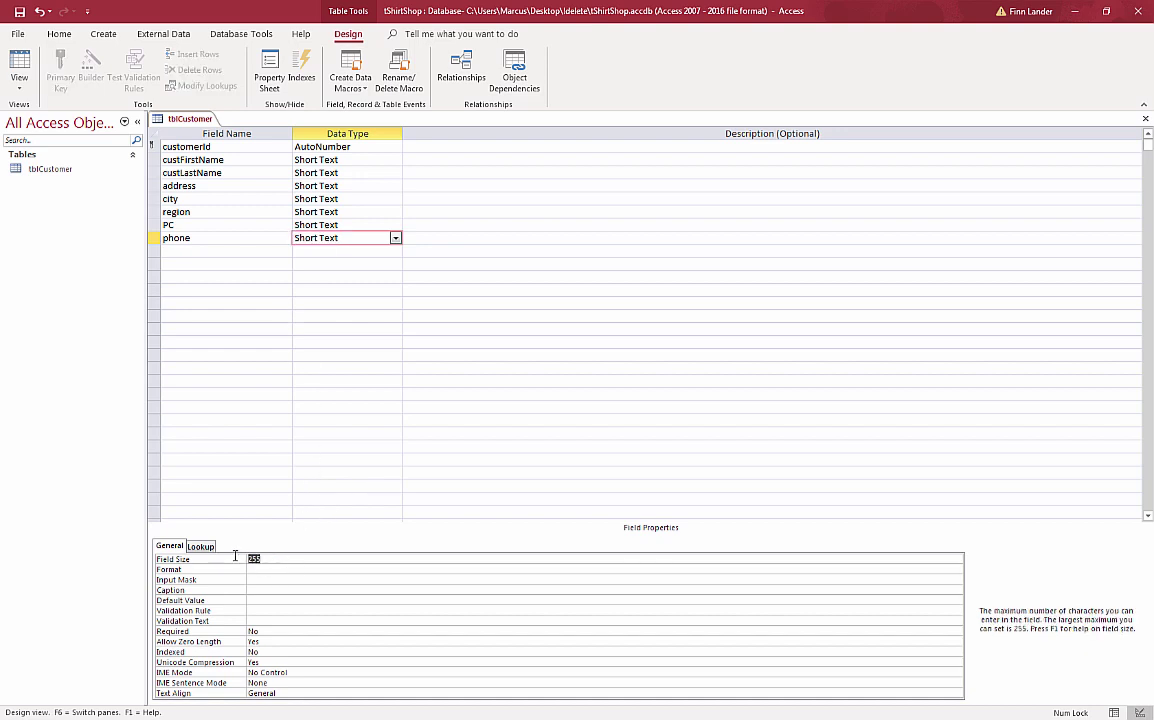
text(20)
- Save the table and give phone the Phone Number input mask
click(279, 580)
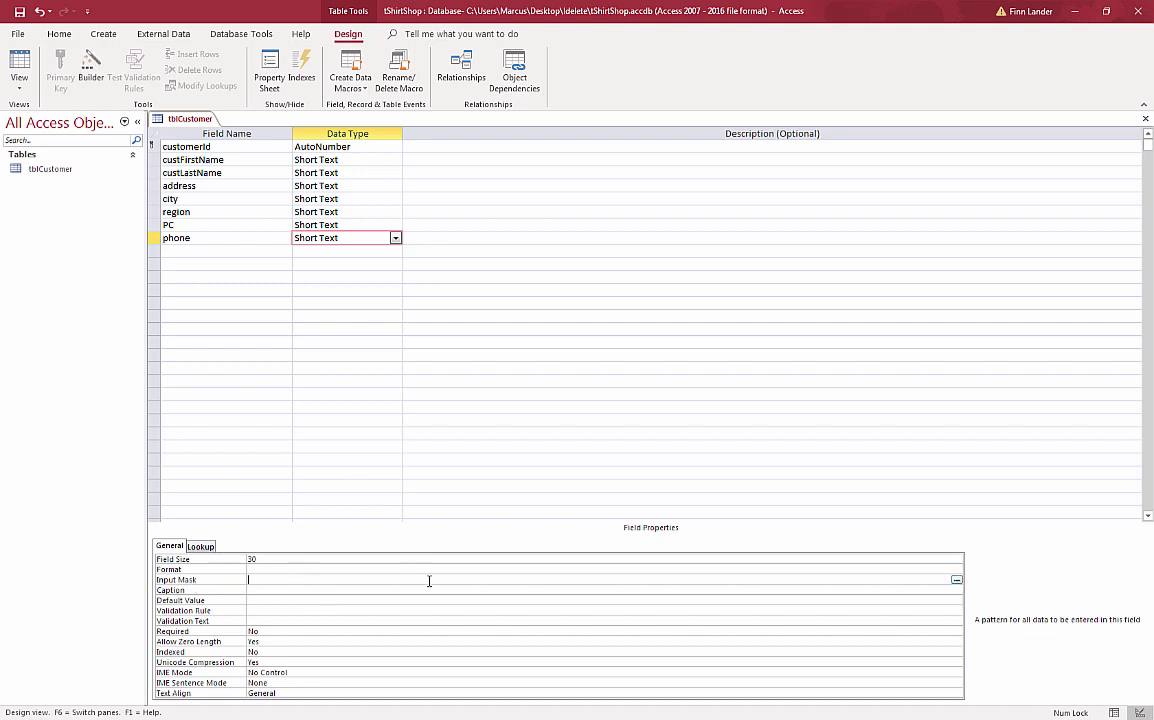
click(957, 580)
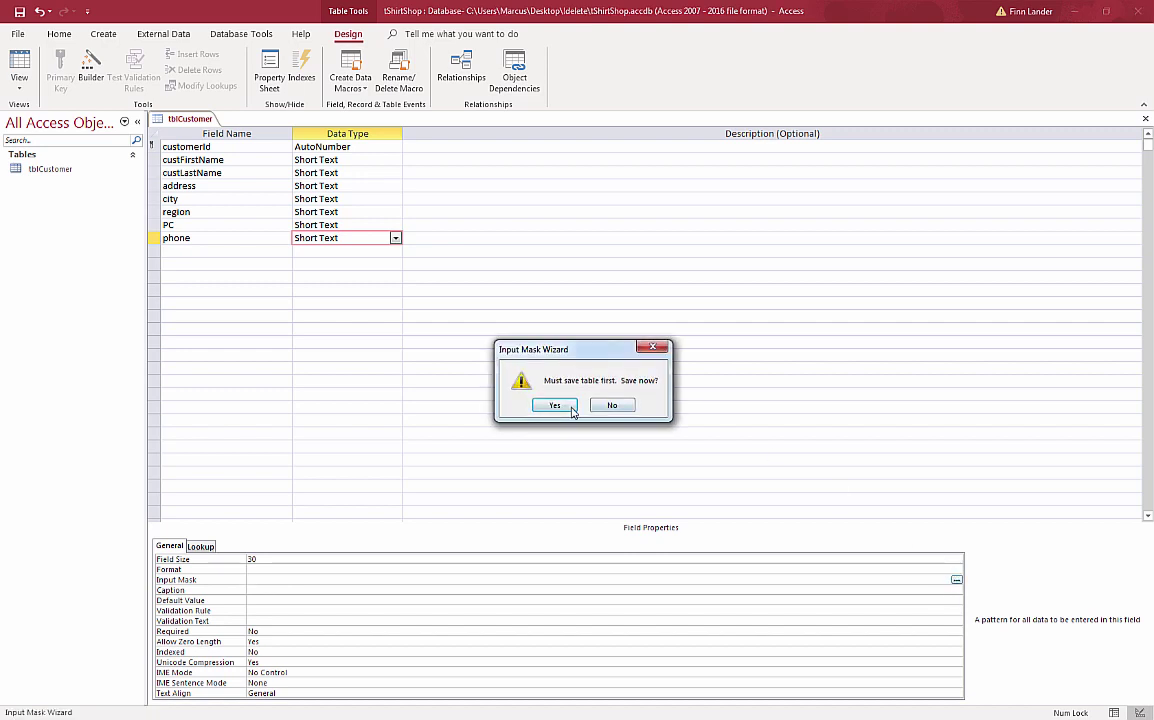
click(556, 406)
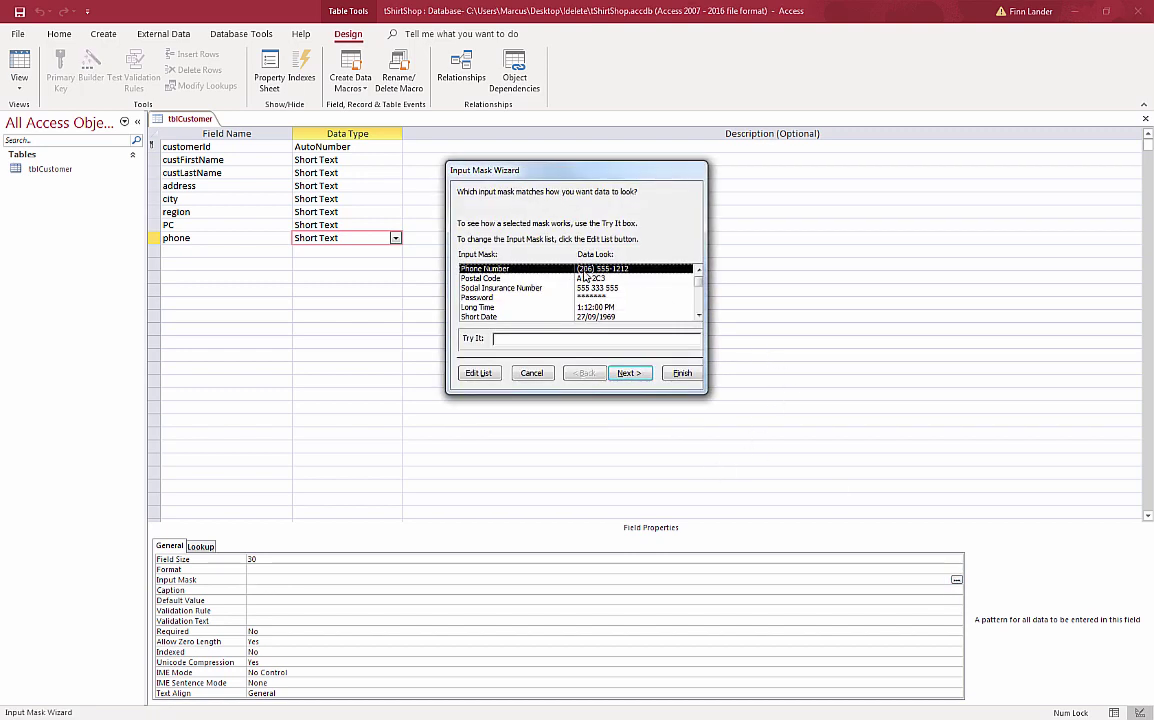
click(682, 374)
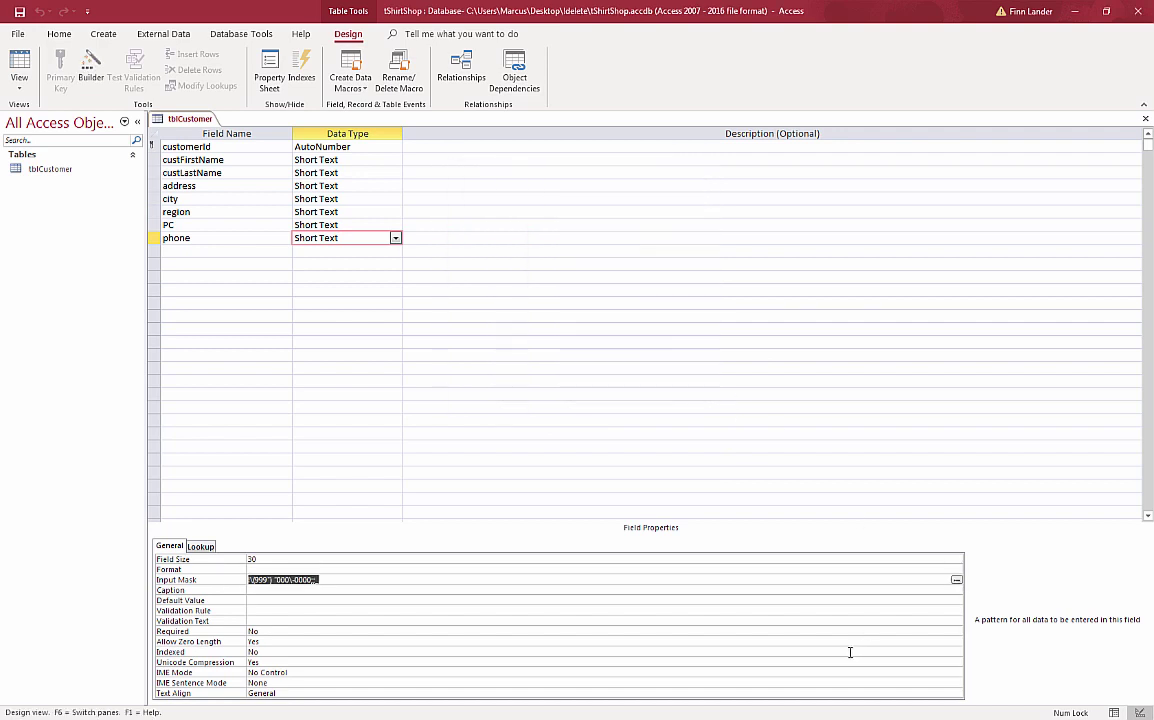
click(209, 250)
- Add a custSince field to tblCustomer with the Date/Time data type
text(c)
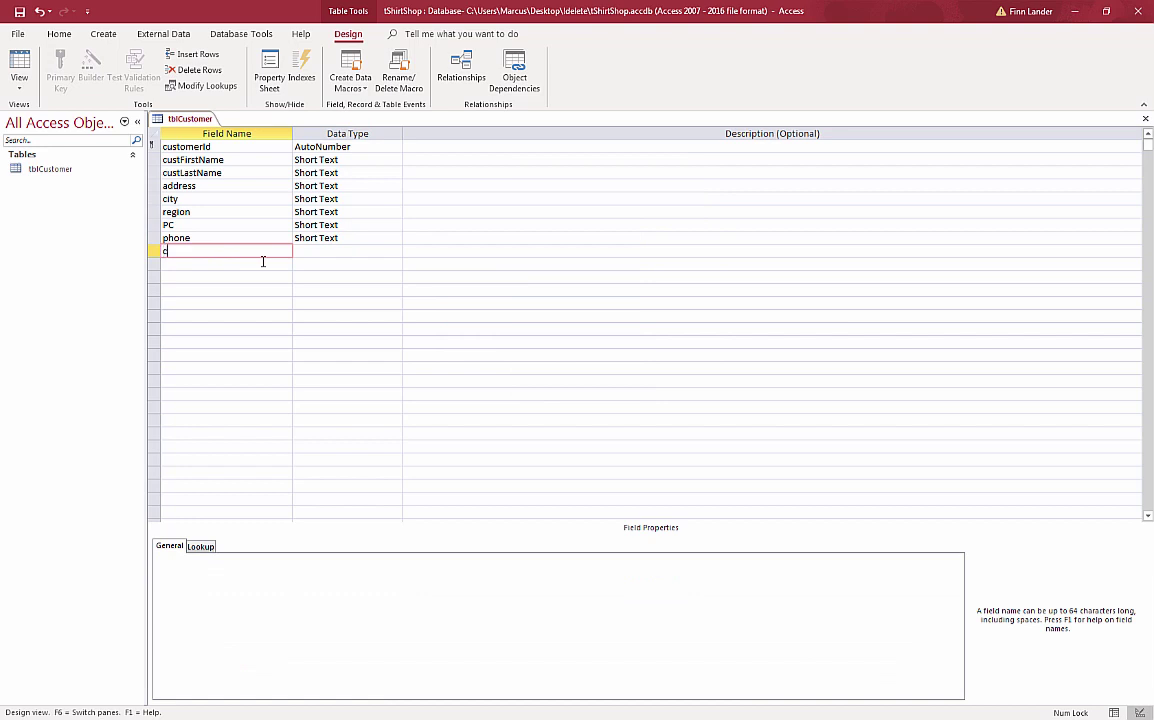
text(ustSince)
key(Tab)
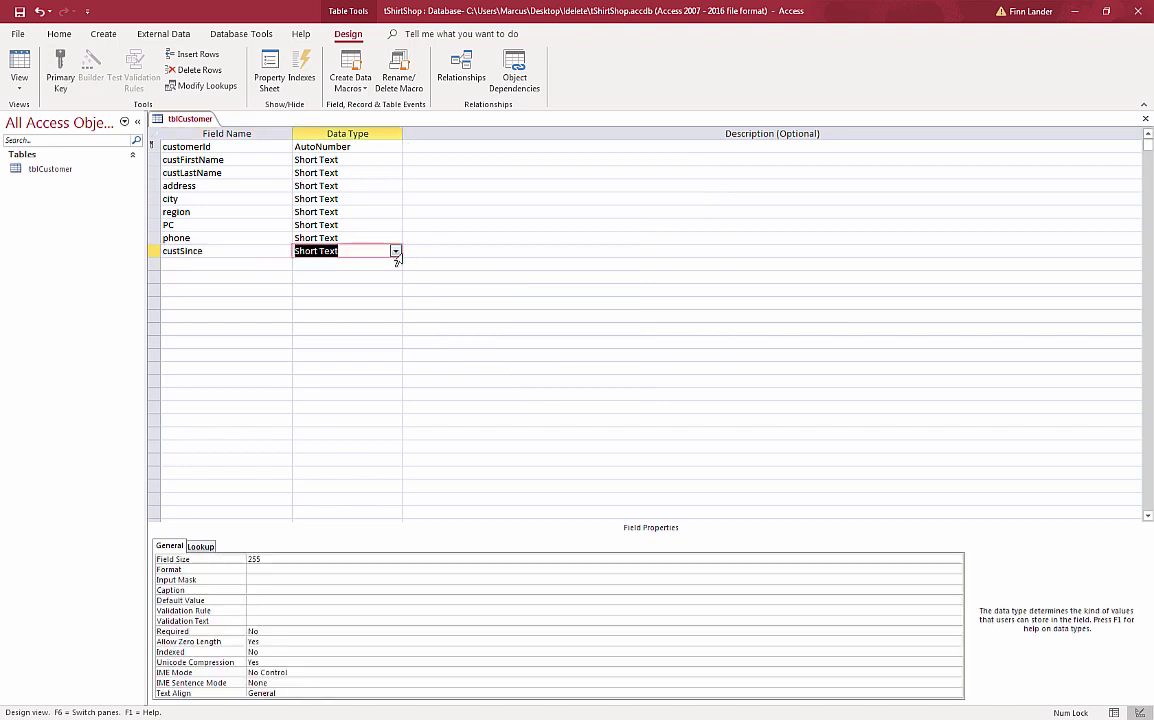
click(396, 252)
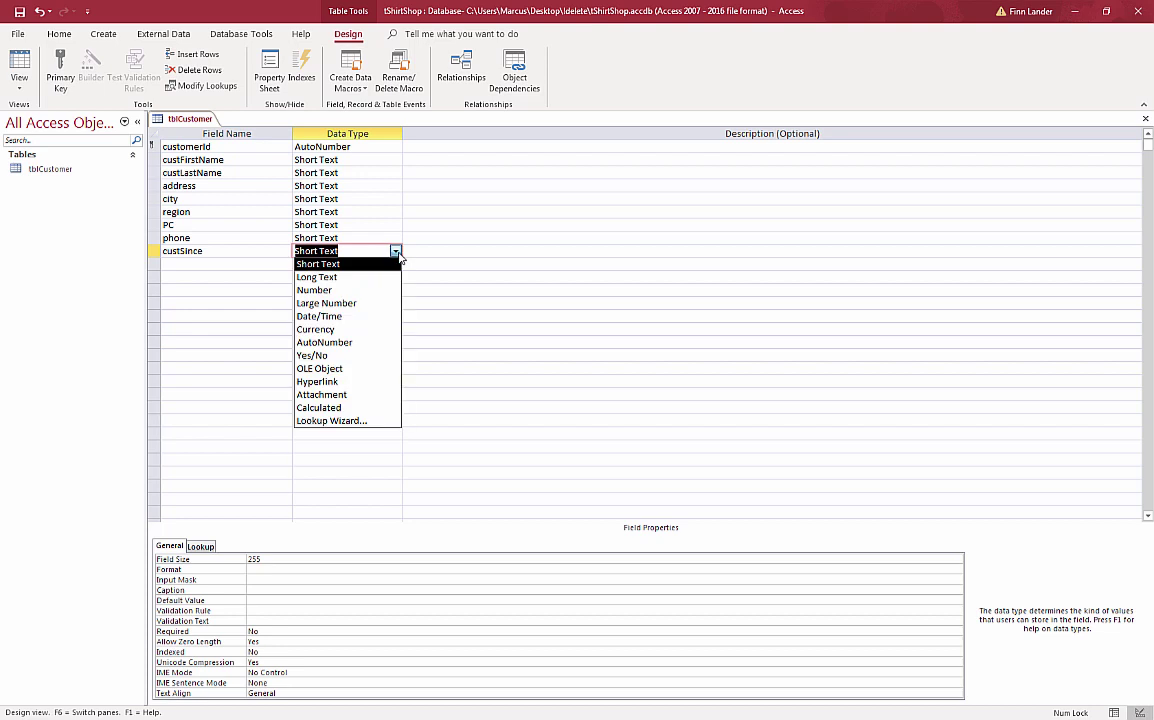
click(362, 316)
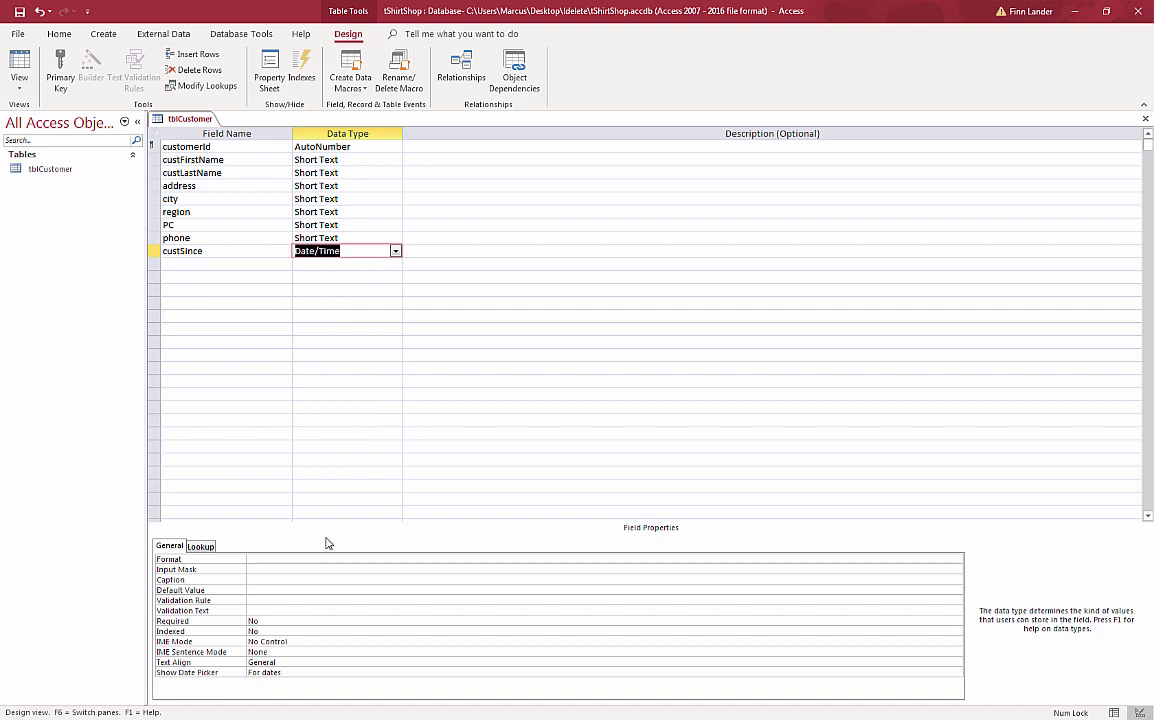
- Give custSince the format mmmm d", "yyyy and the caption Customer Since
click(265, 559)
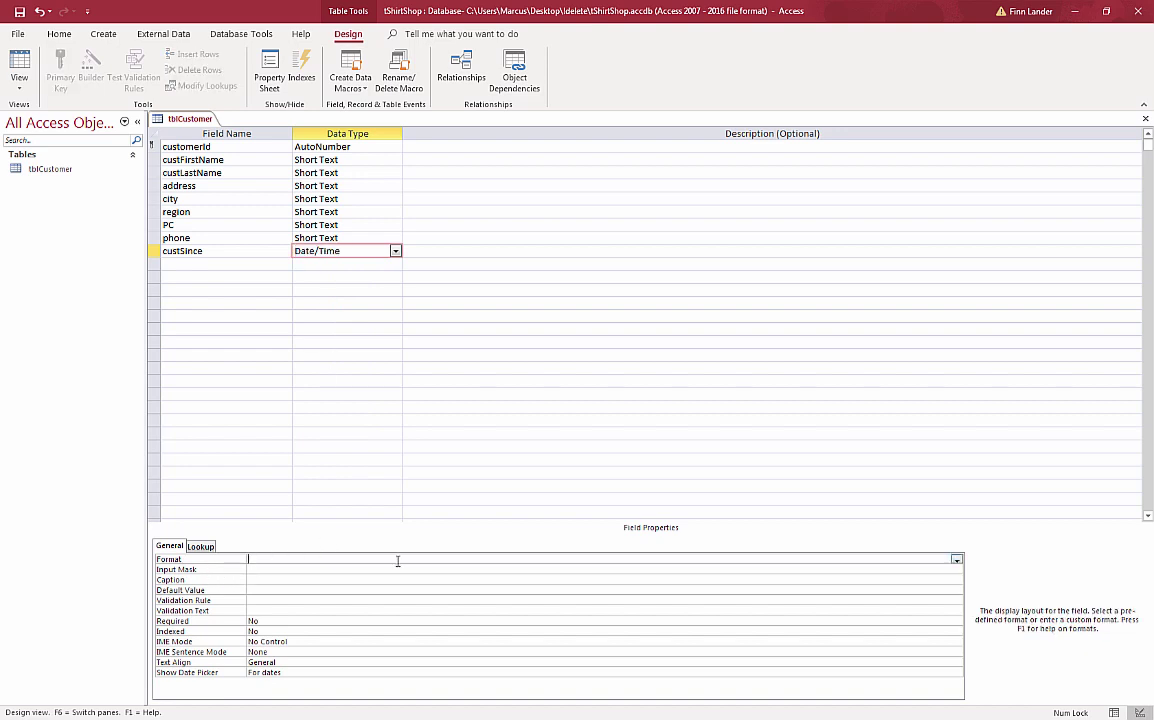
text(mmmm)
key(BackSpace)
key(Return)
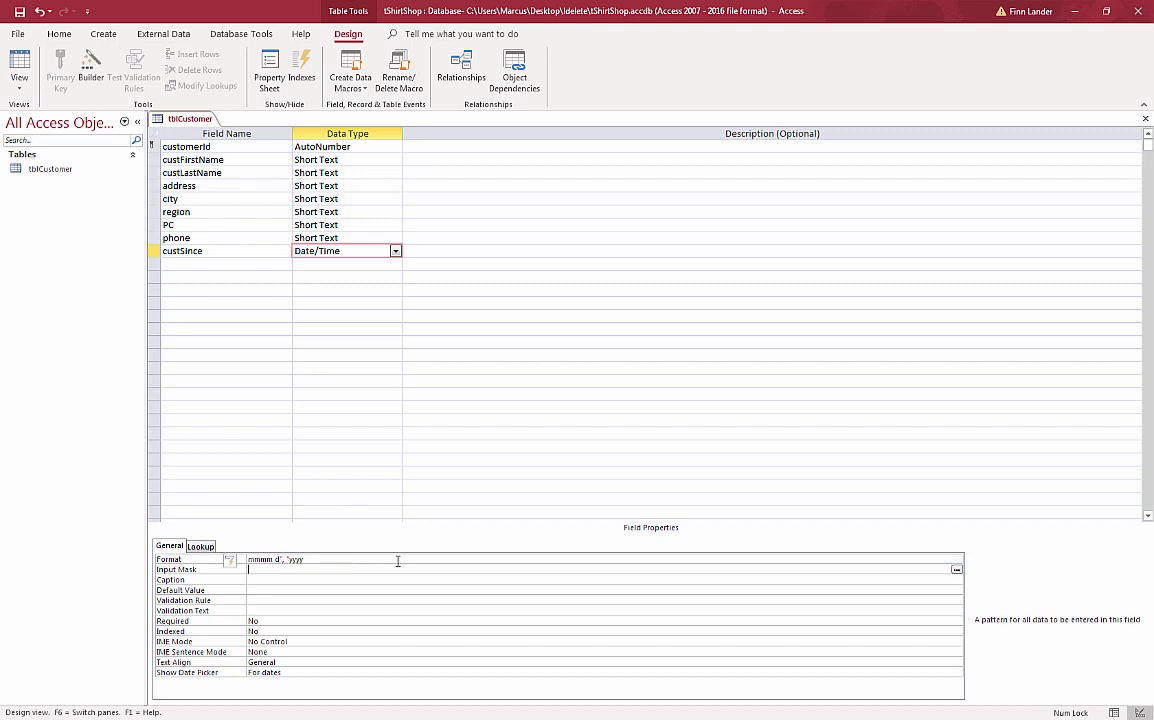
click(264, 579)
text(Customer Since)
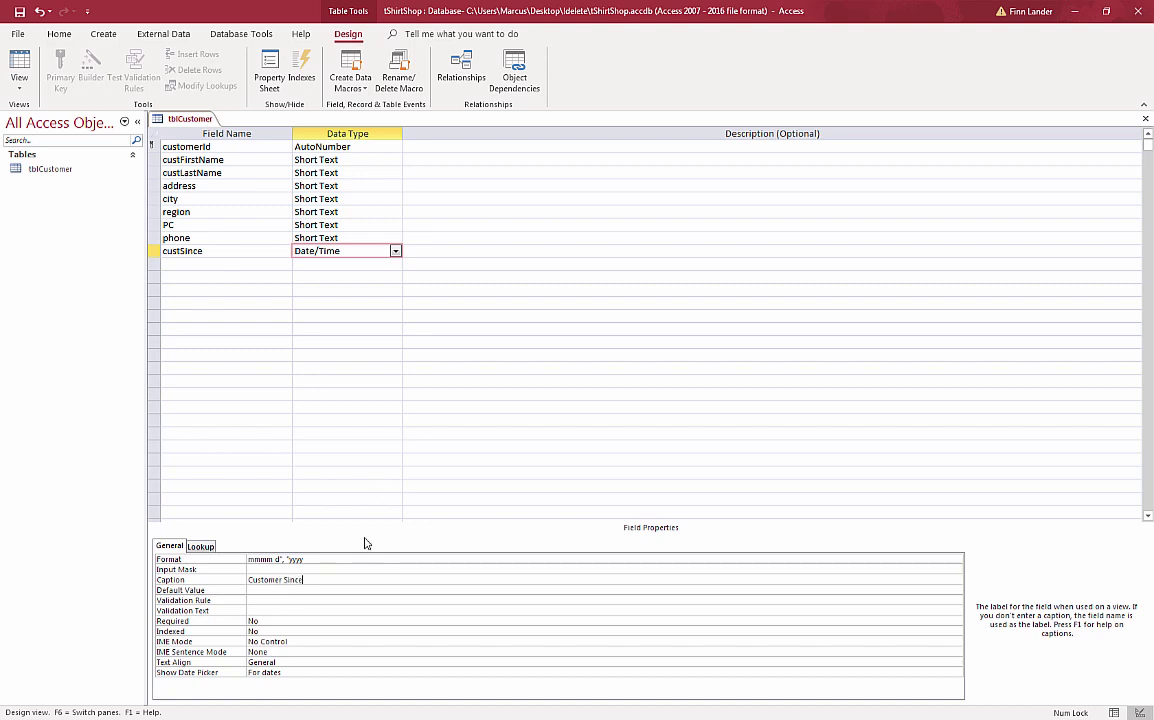
- Set the phone field's caption to Phone
click(174, 237)
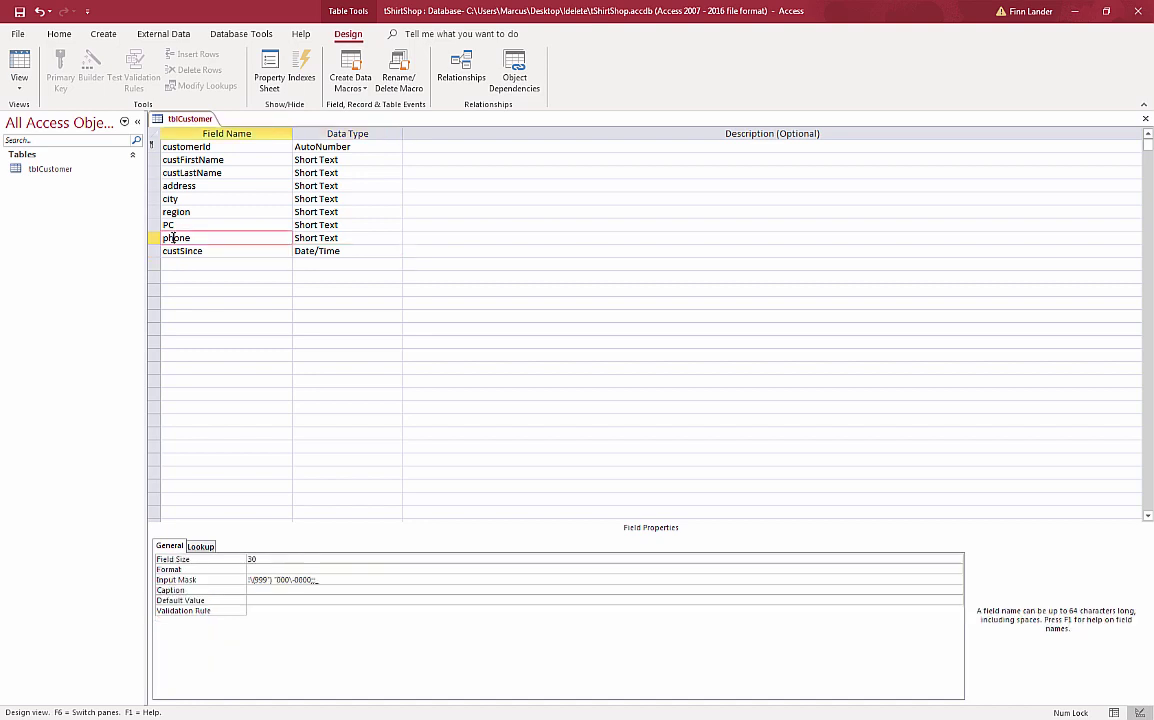
click(253, 591)
text(Phone)
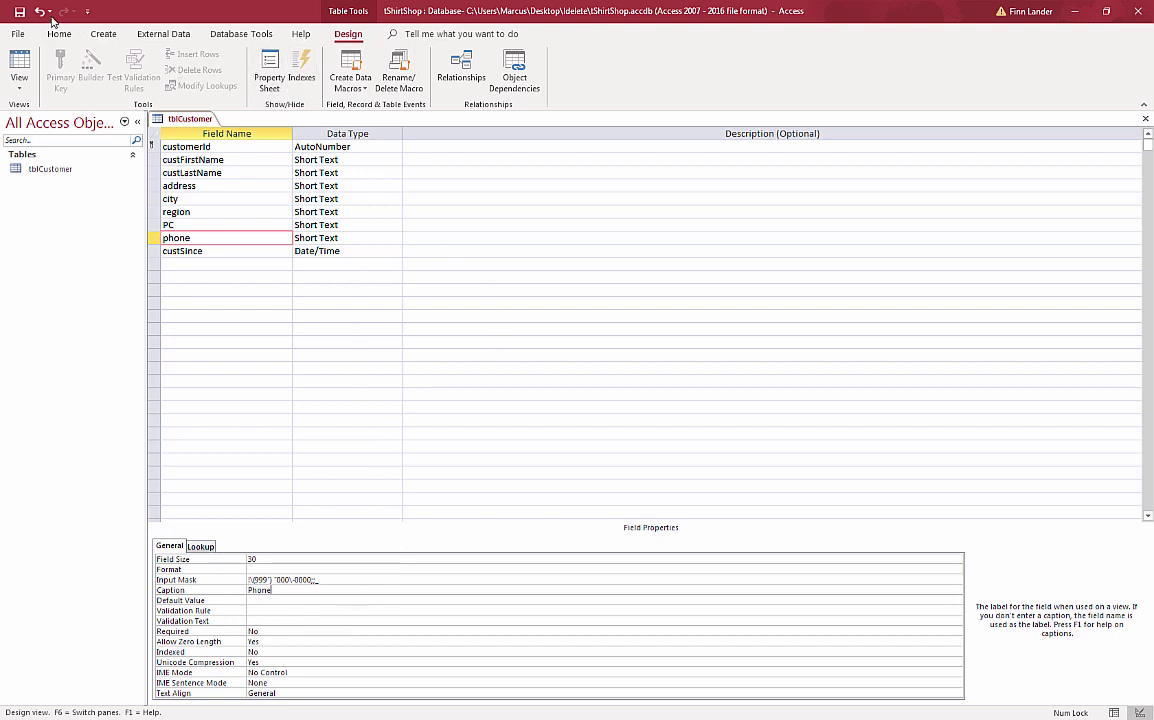
- Save and close the tblCustomer design, then go to the Create tab
click(20, 13)
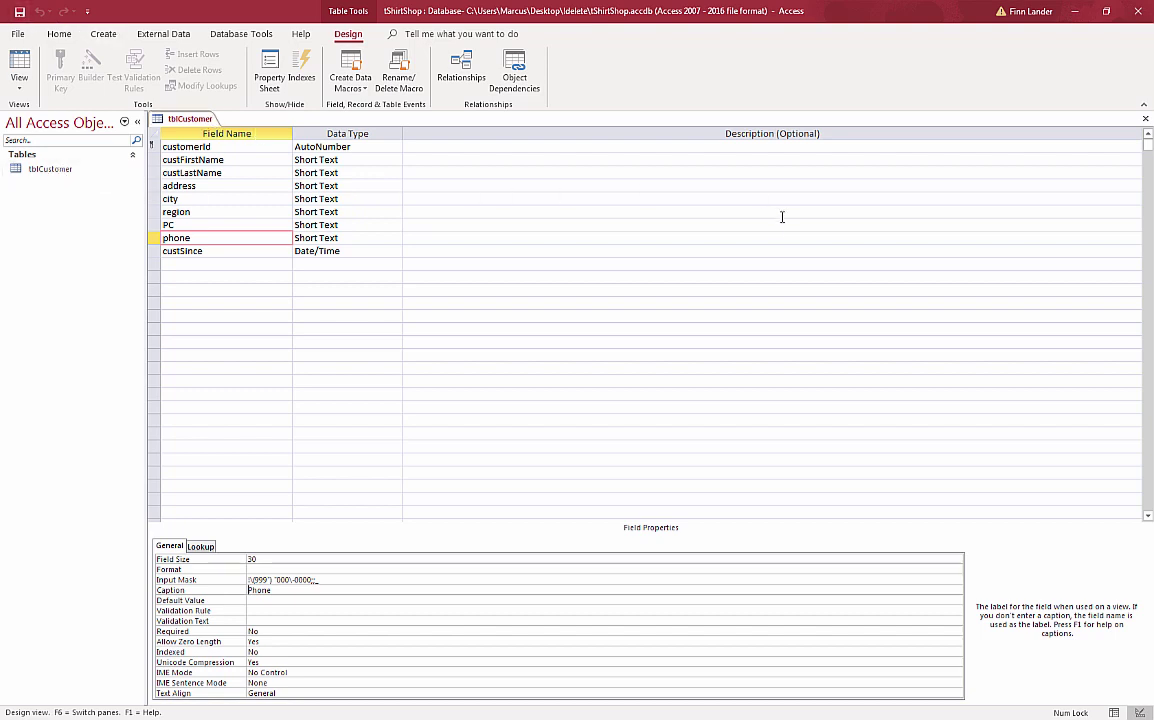
key(ctrl+w)
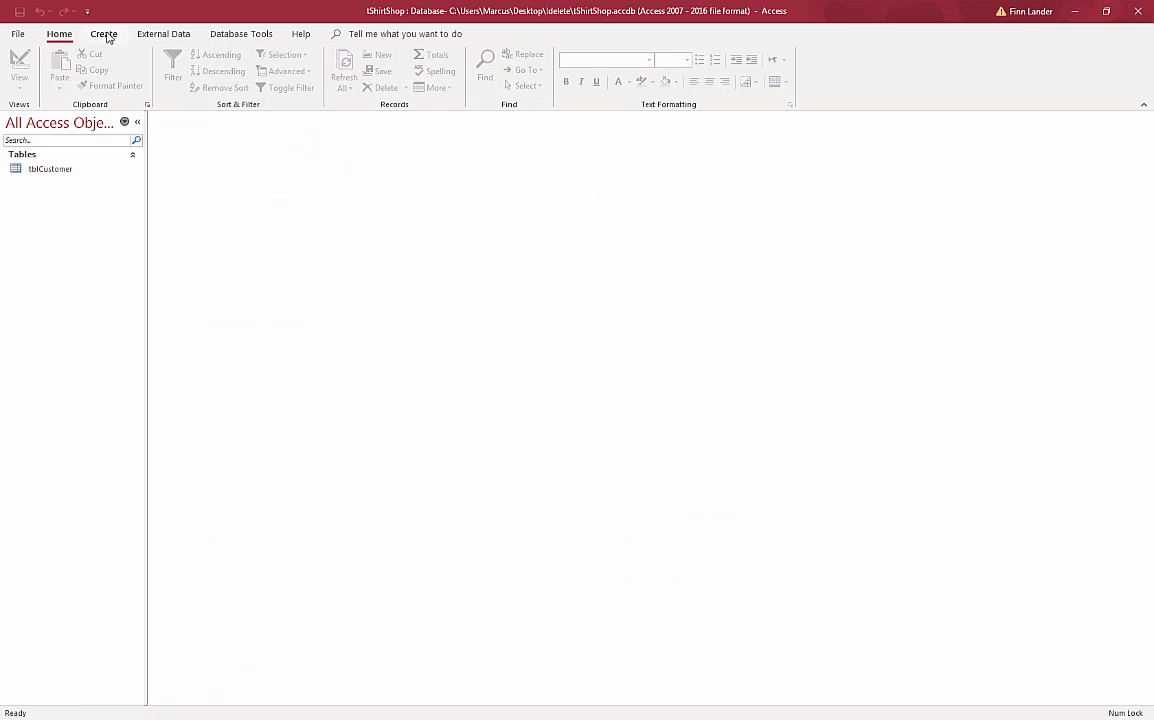
click(106, 35)
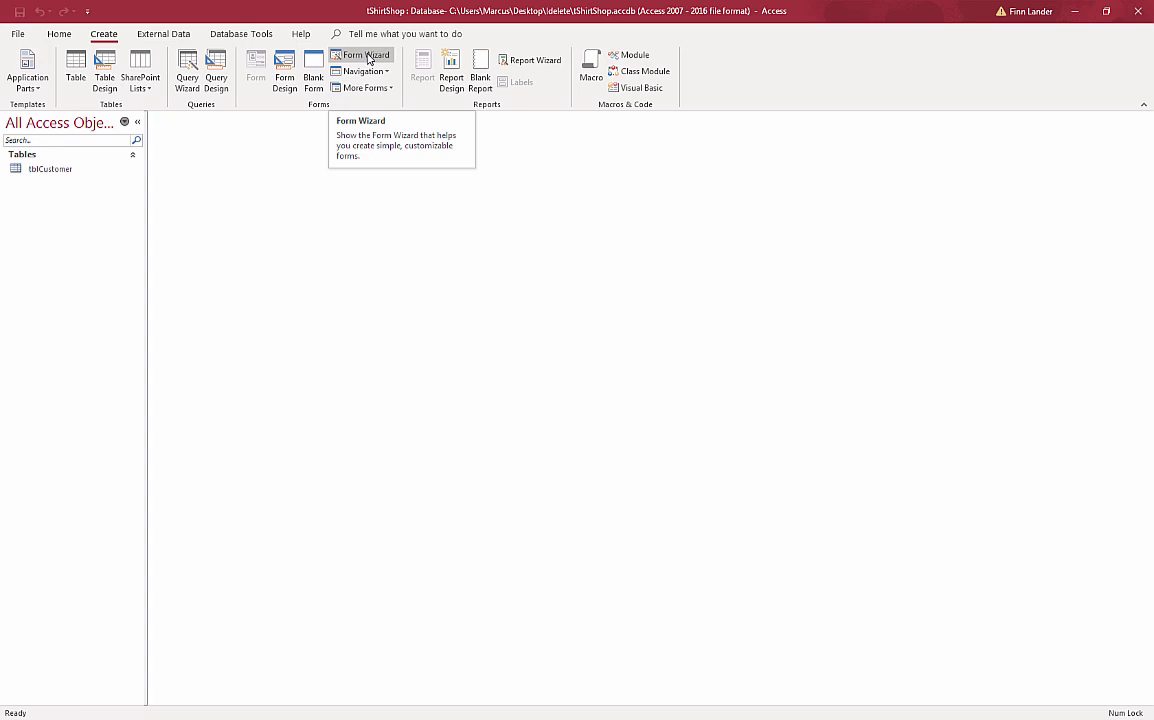
- Start the Form Wizard on tblCustomer with every field except customerId
click(367, 56)
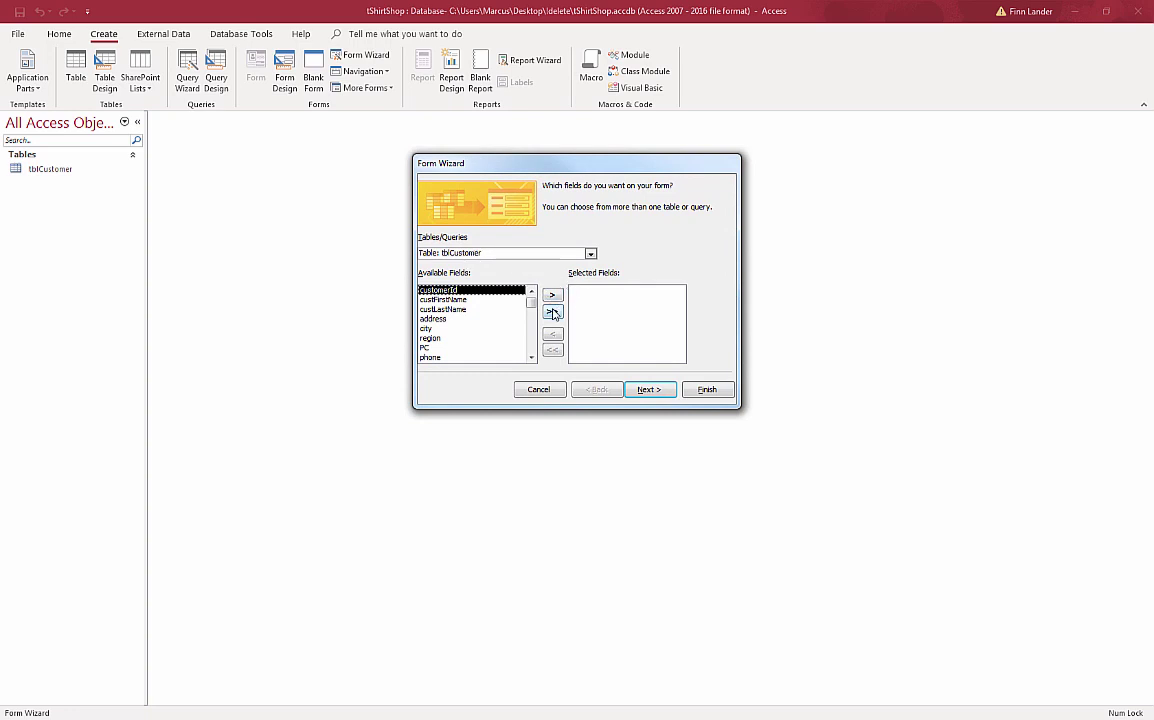
click(552, 314)
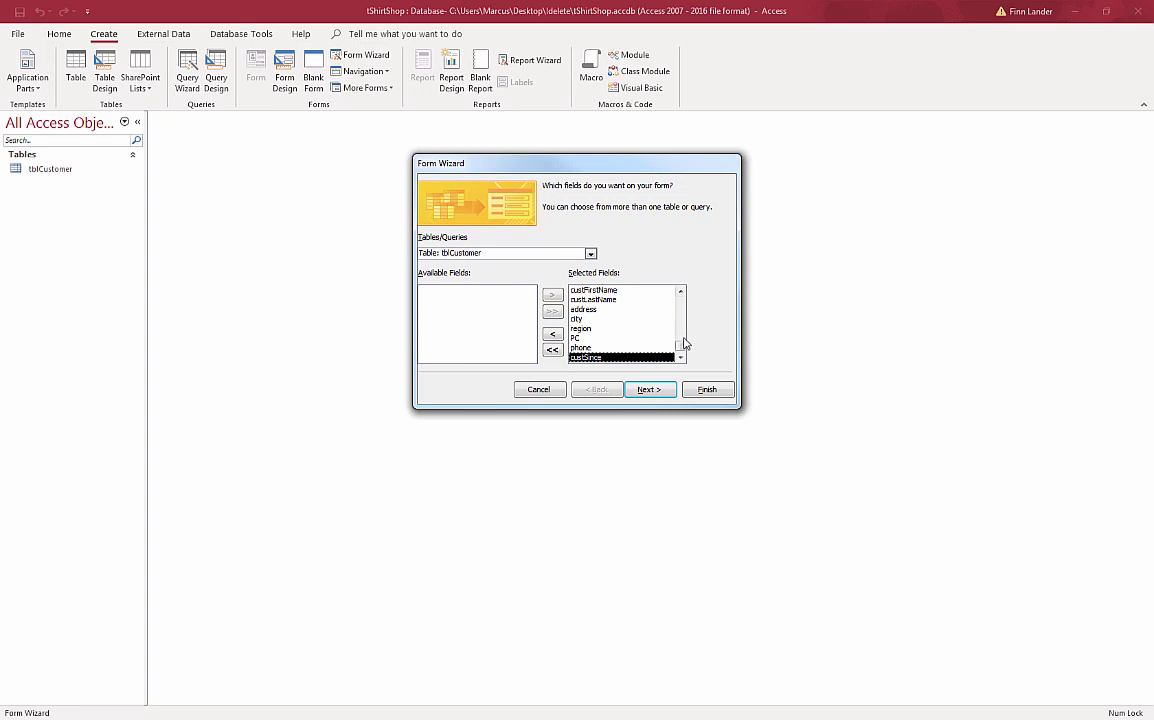
drag(682, 353, 690, 300)
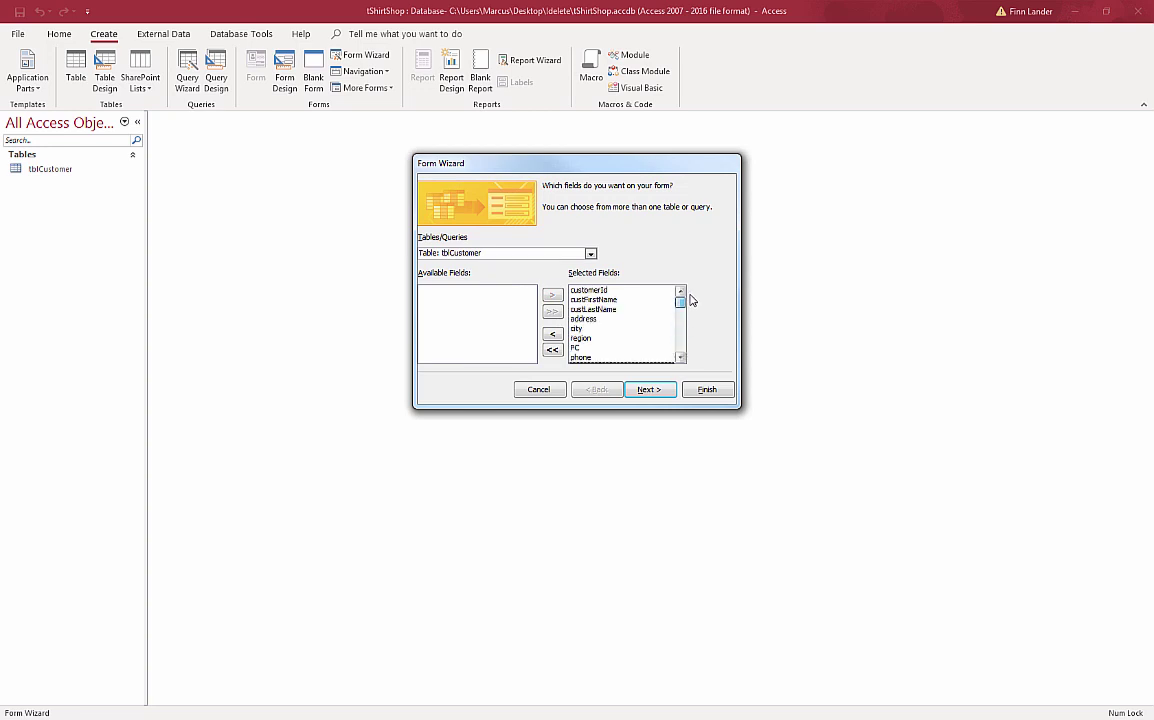
click(598, 290)
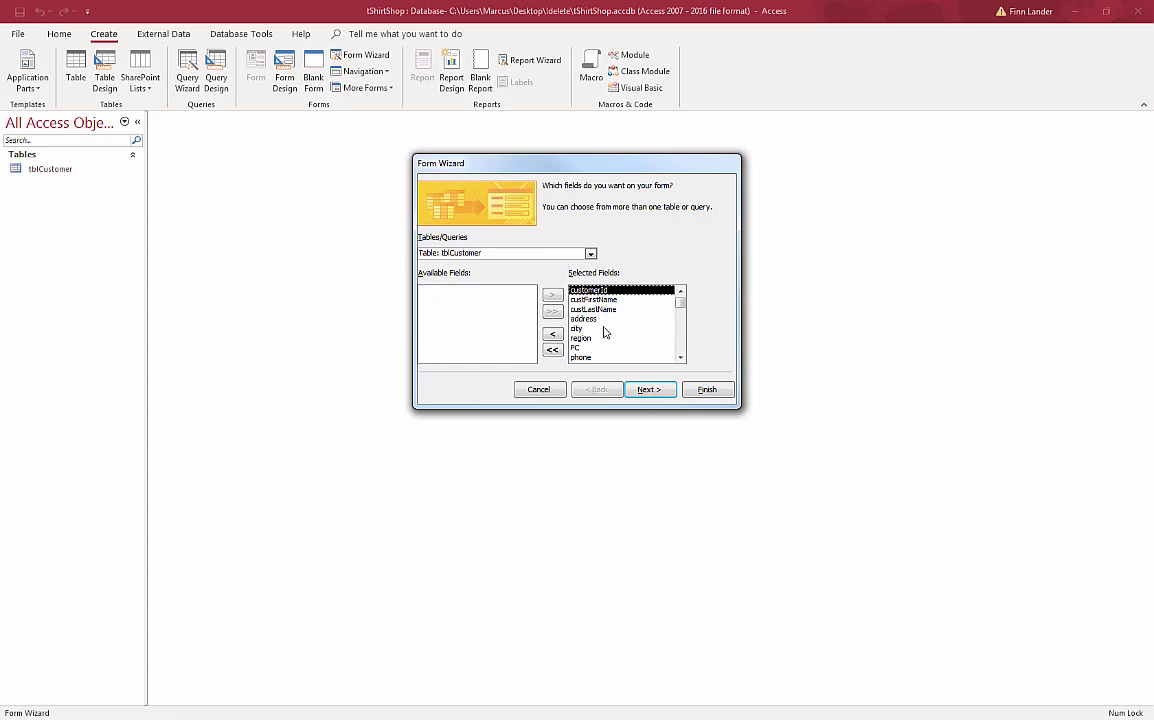
click(554, 336)
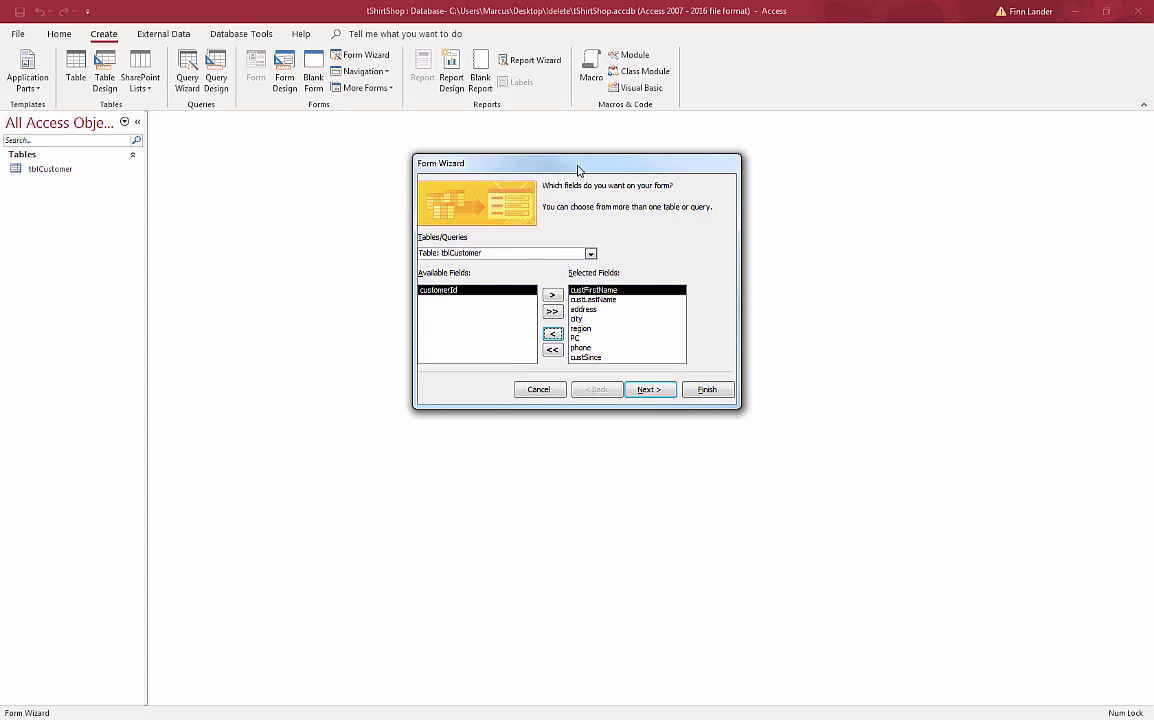
- Keep the columnar layout and title the form frmCustomer
drag(571, 170, 485, 186)
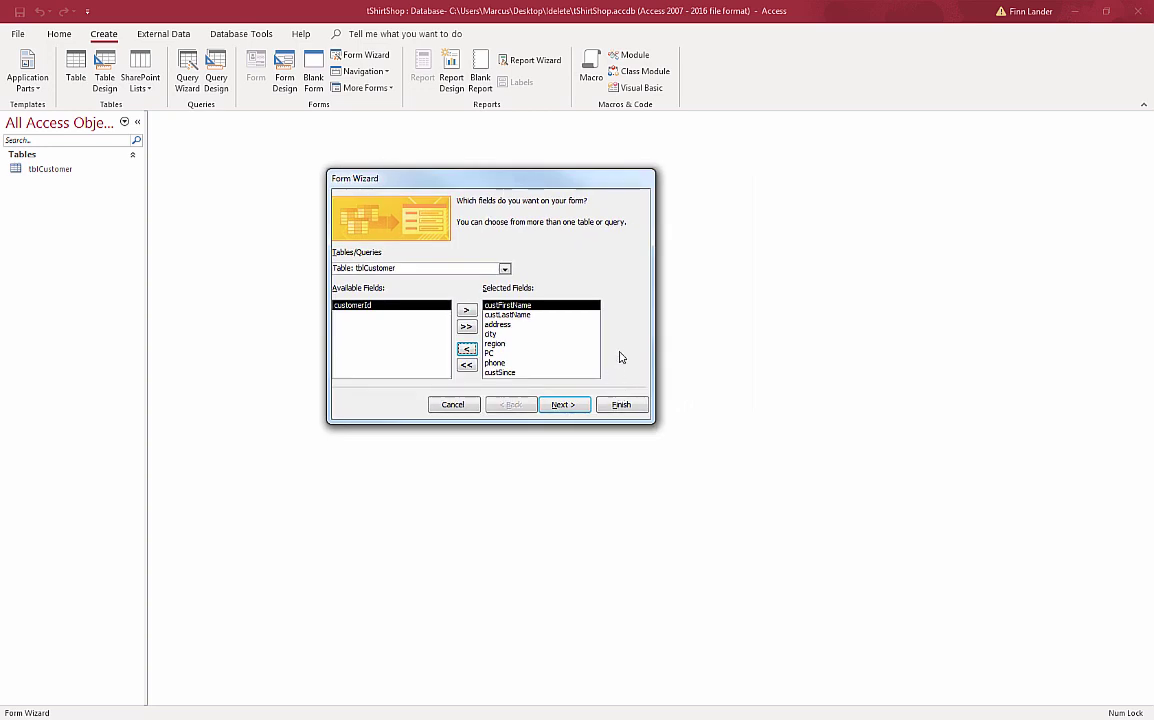
click(567, 406)
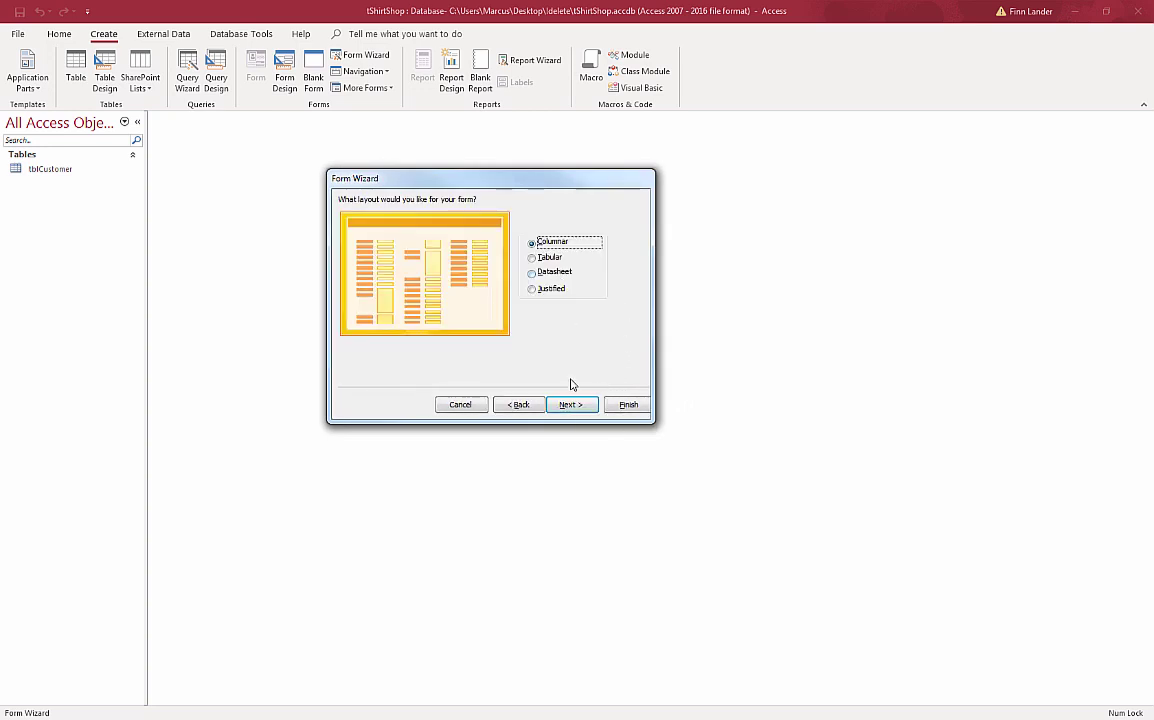
click(569, 406)
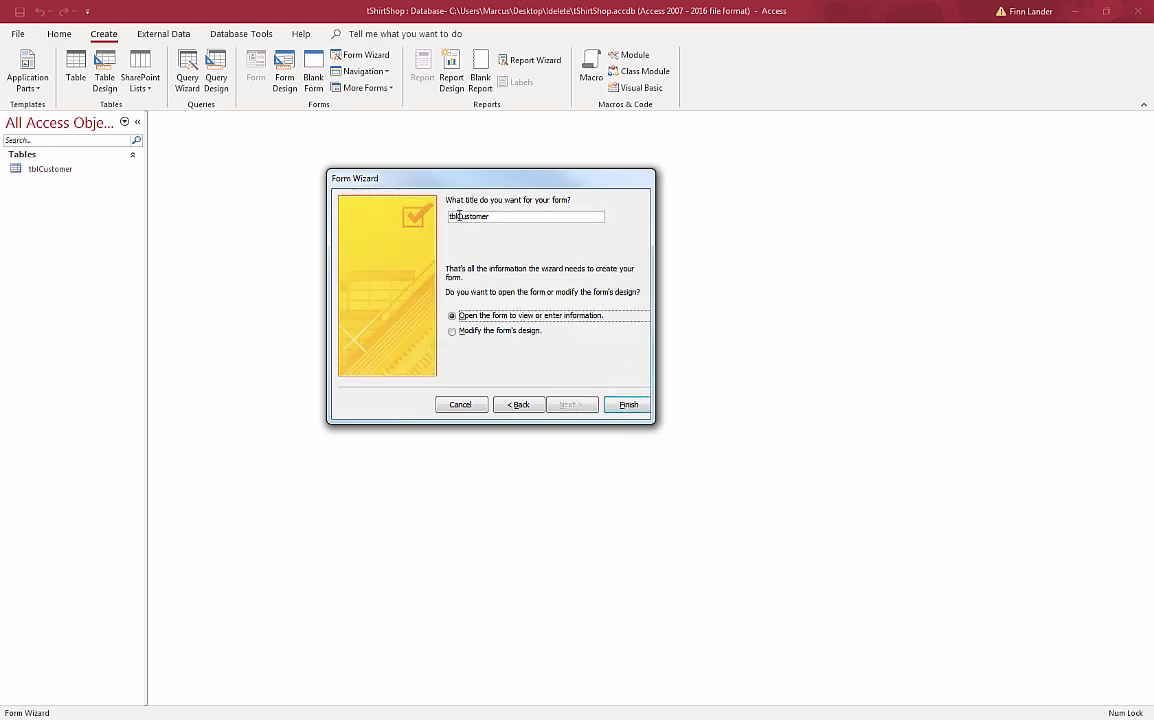
drag(458, 216, 430, 216)
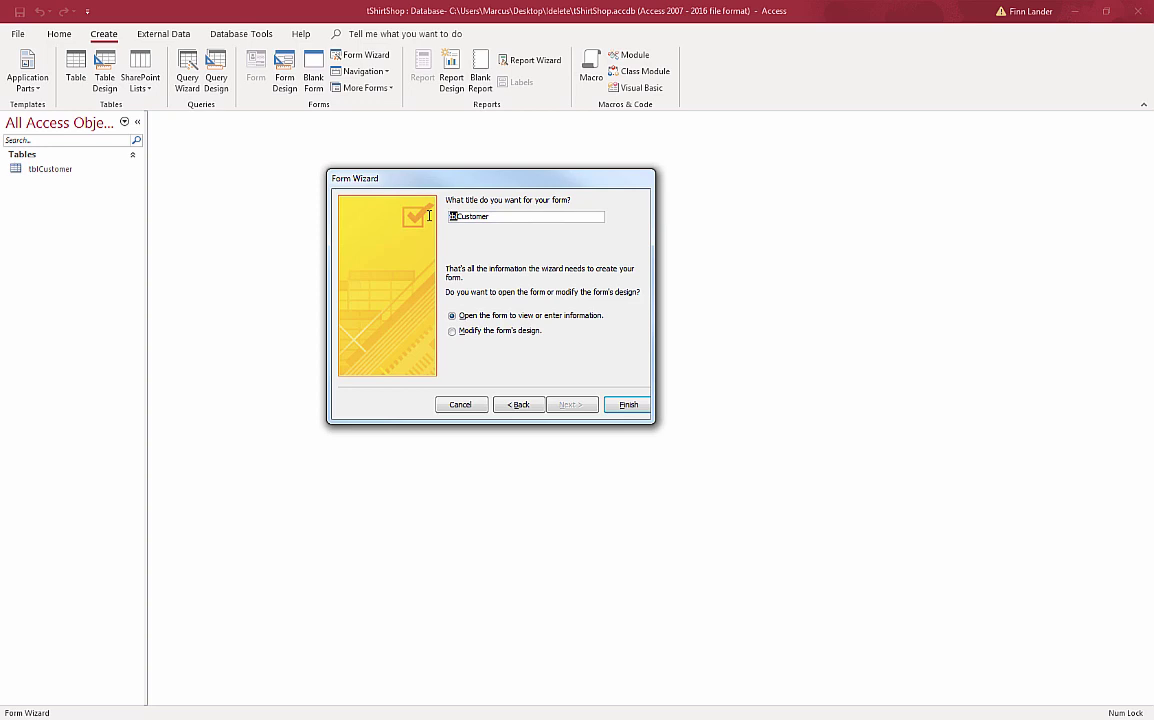
text(frm)
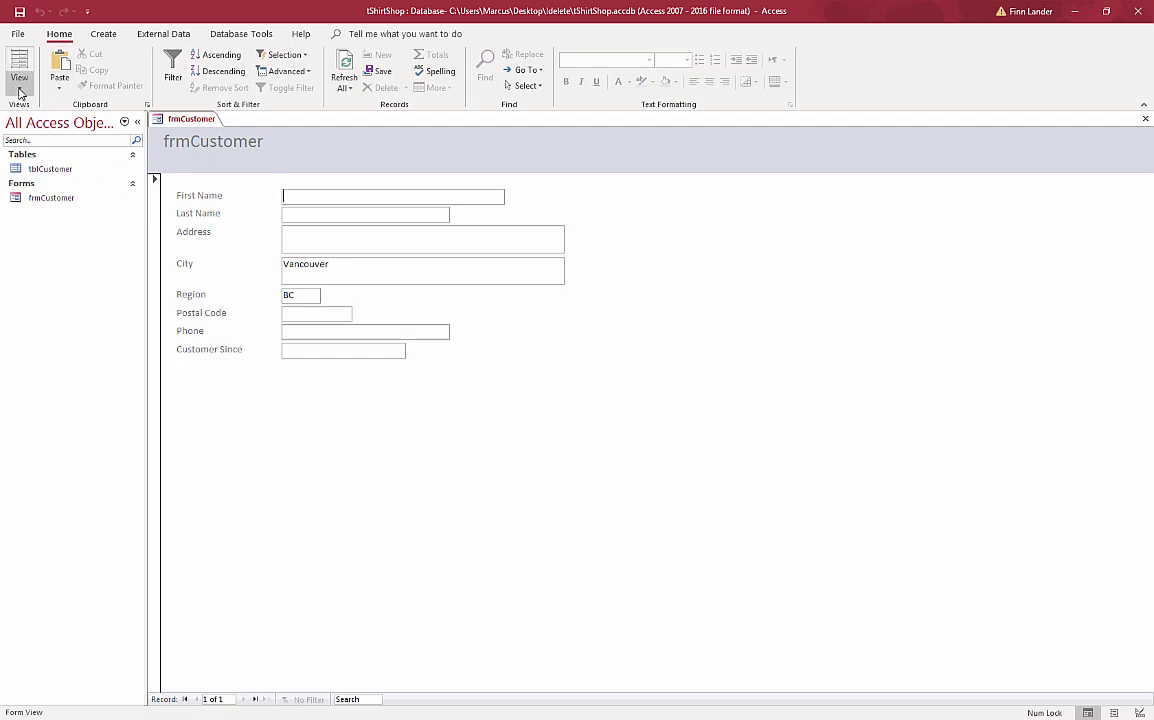
- Switch to Layout view and change the header title text to Customer Data
click(19, 82)
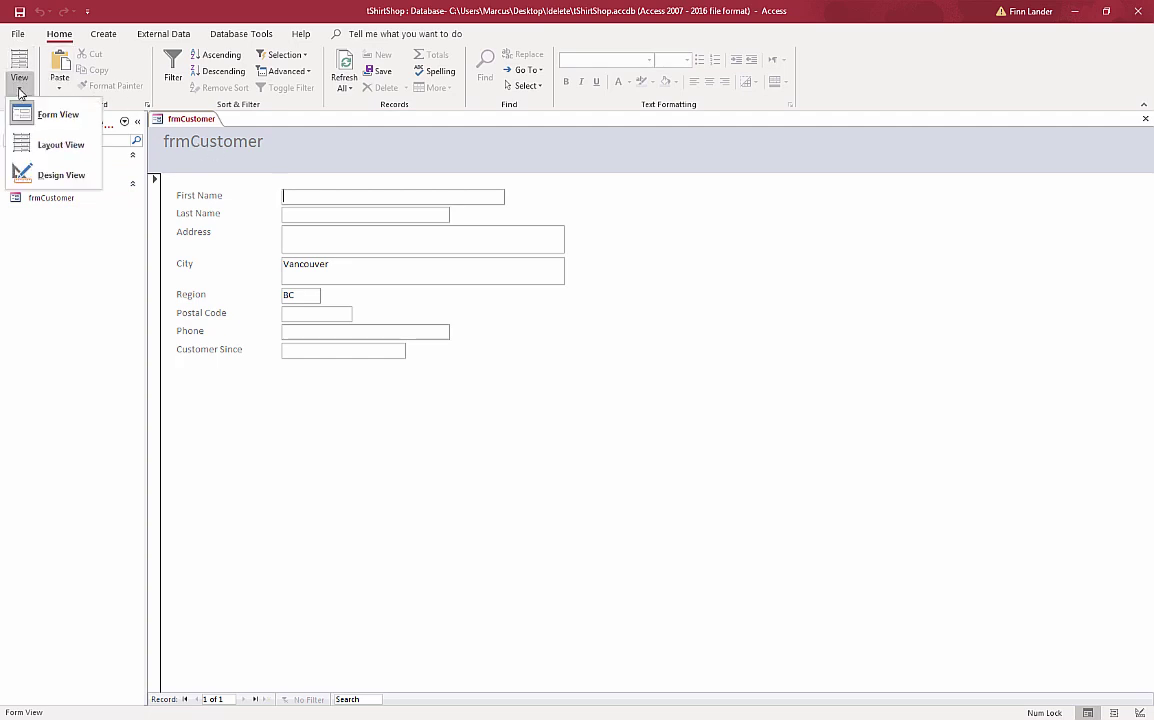
click(48, 145)
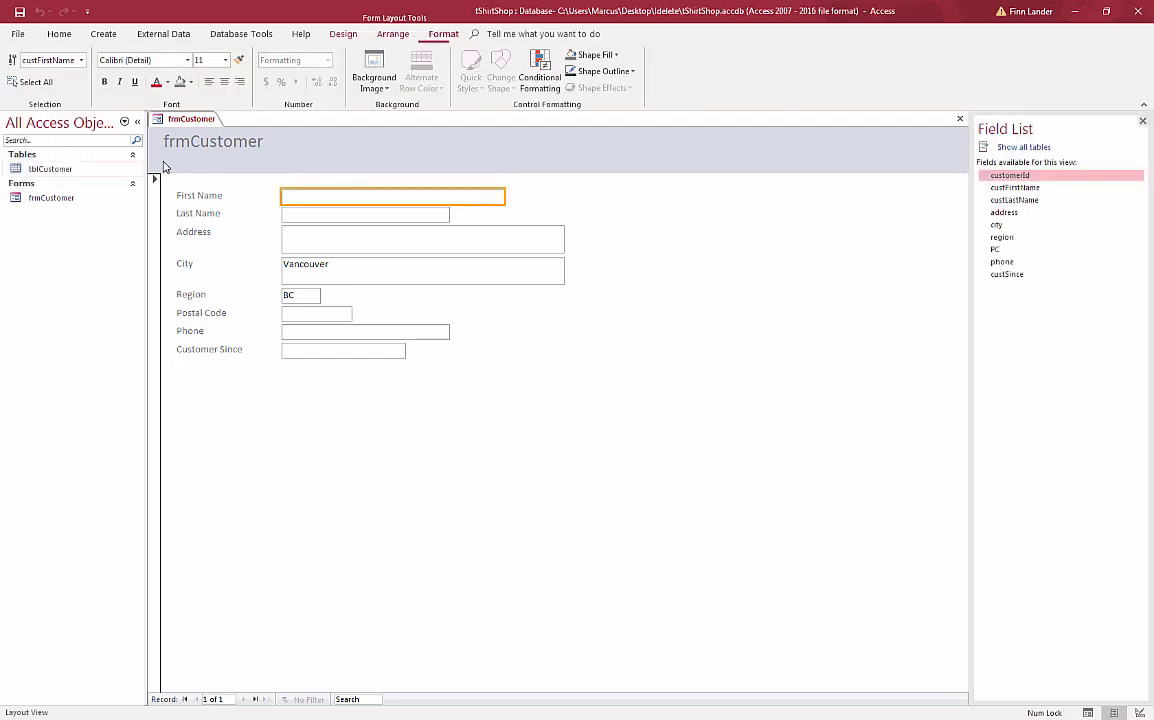
click(225, 150)
click(191, 142)
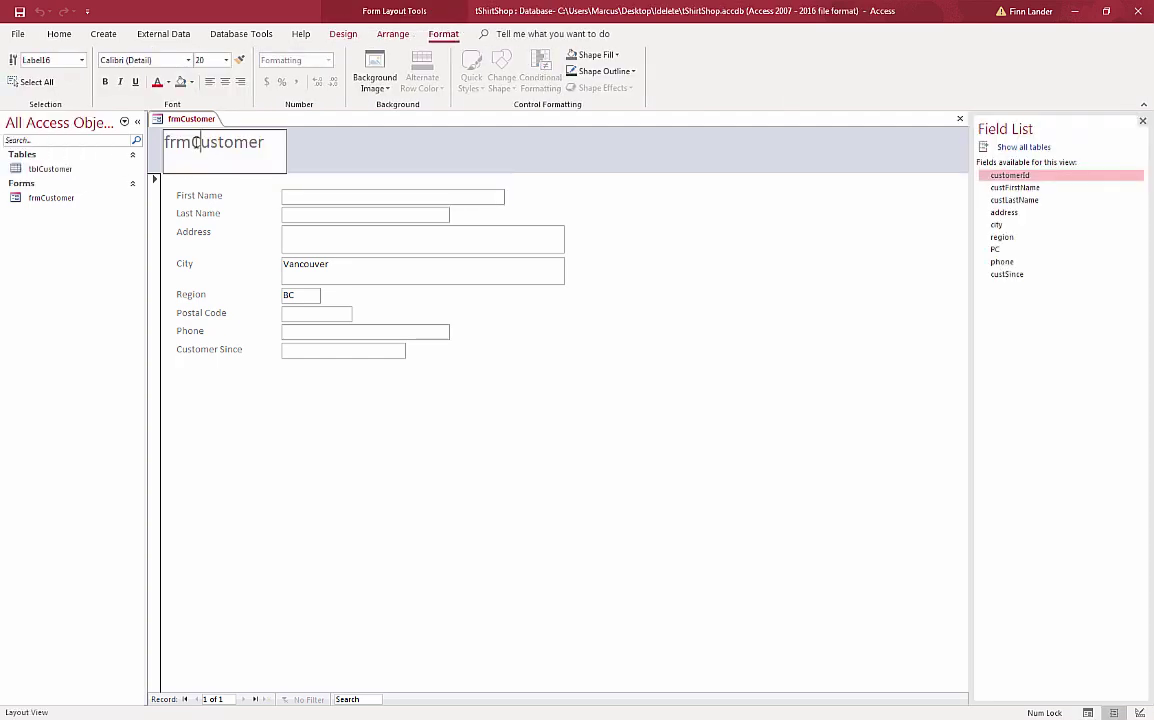
key(BackSpace)
key(BackSpace)
key(BackSpace)
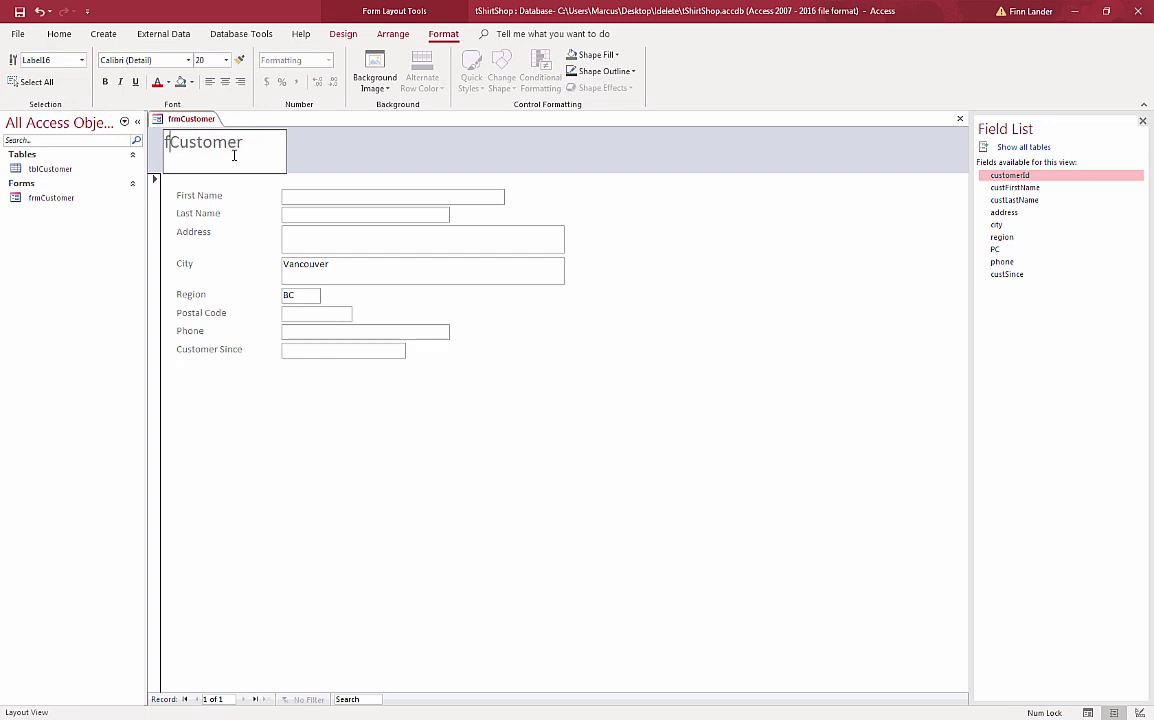
click(259, 143)
text(Data)
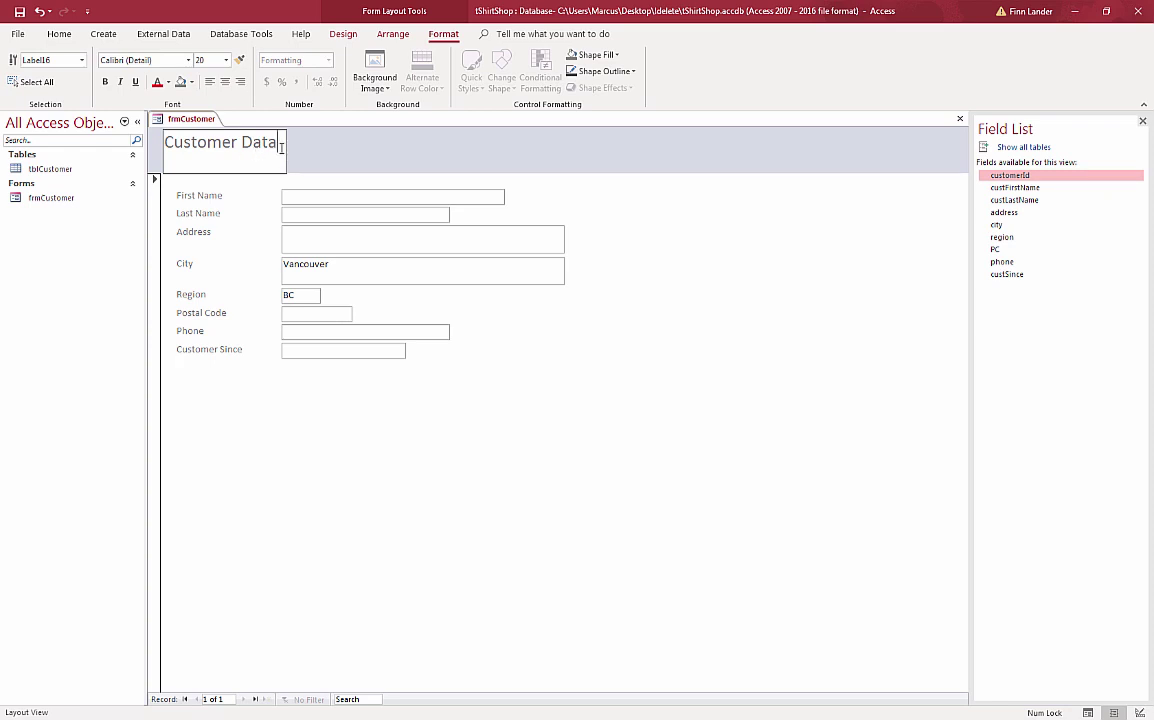
click(304, 149)
- Widen the Customer Data title label slightly and shorten the form header band
click(268, 152)
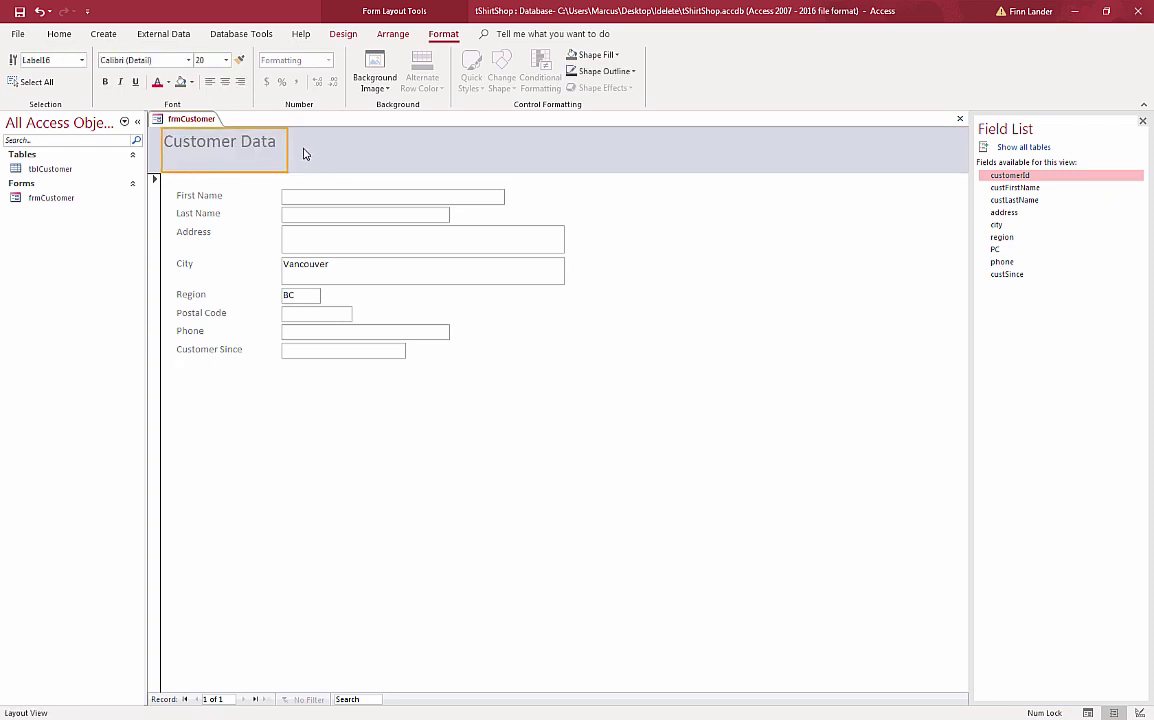
click(302, 153)
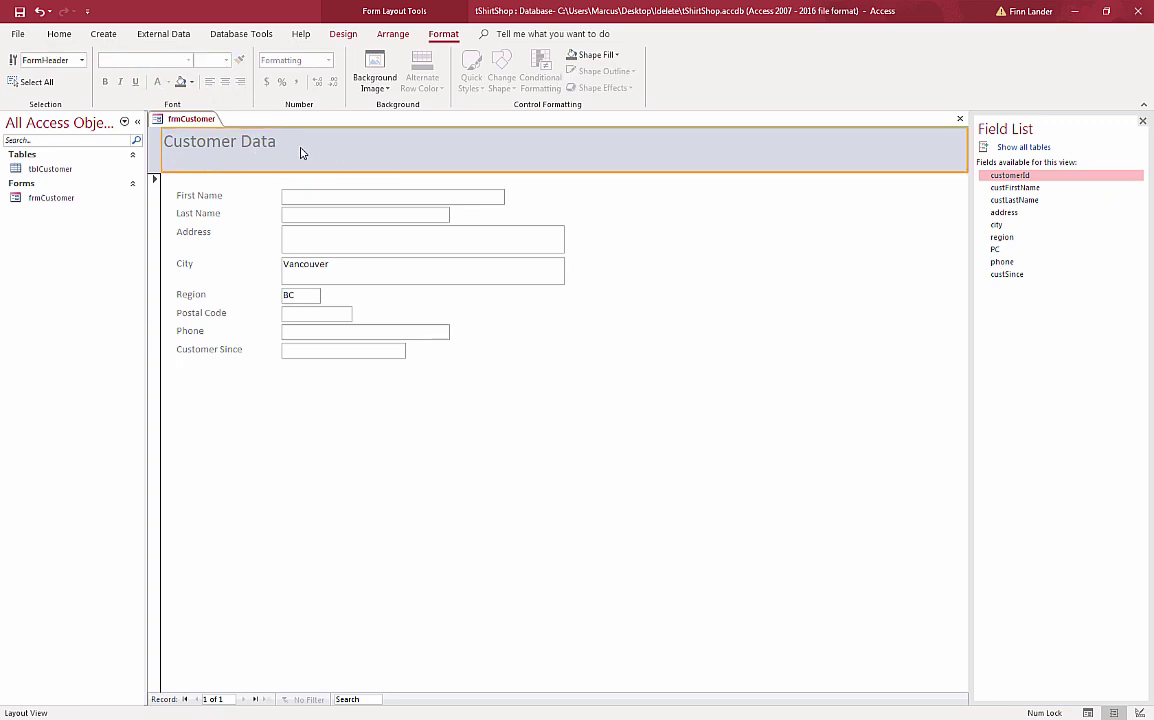
click(237, 147)
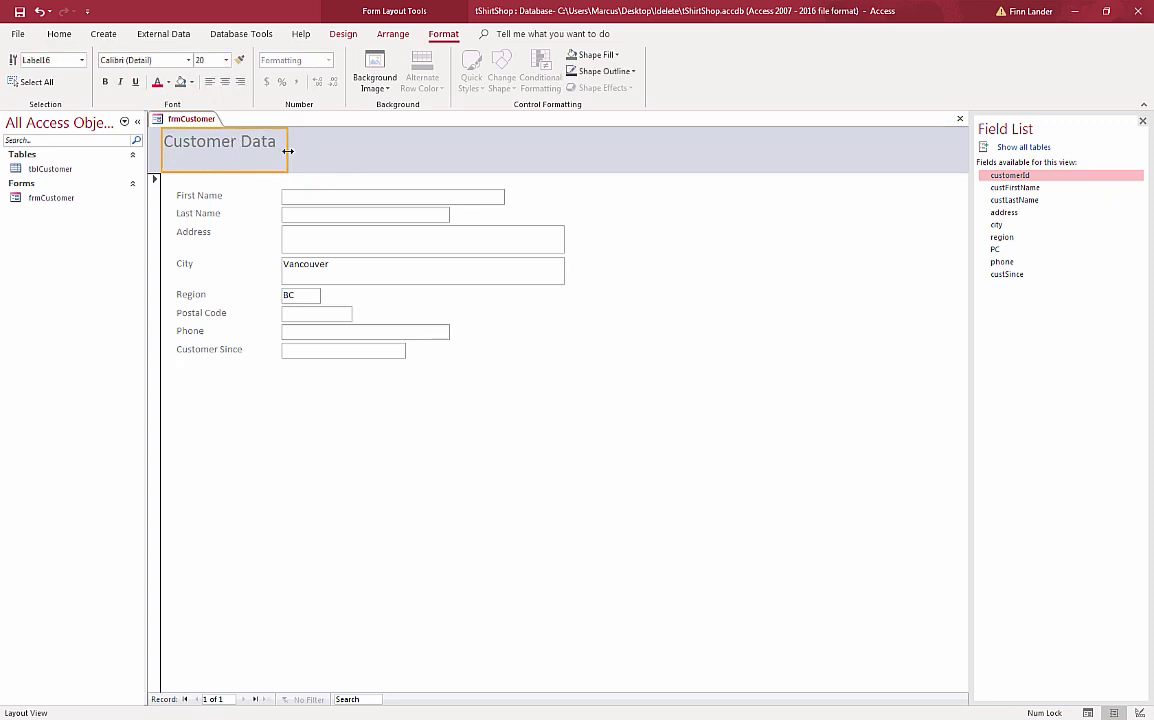
drag(288, 151, 299, 151)
drag(230, 173, 229, 156)
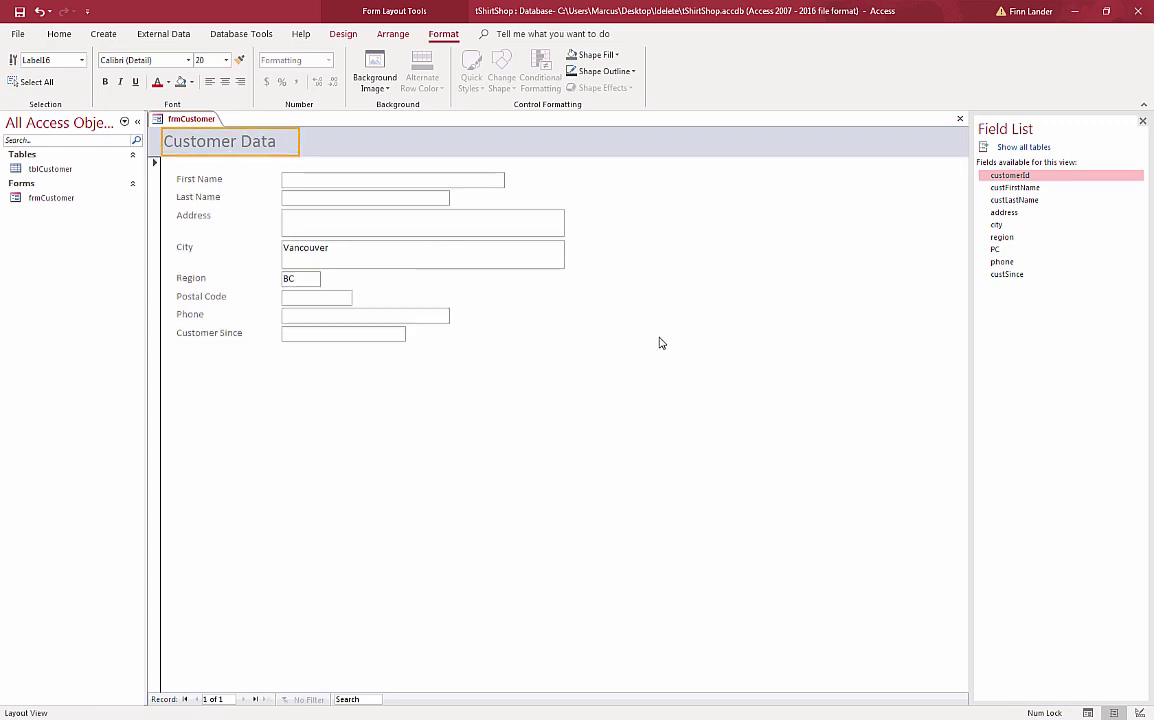
click(435, 394)
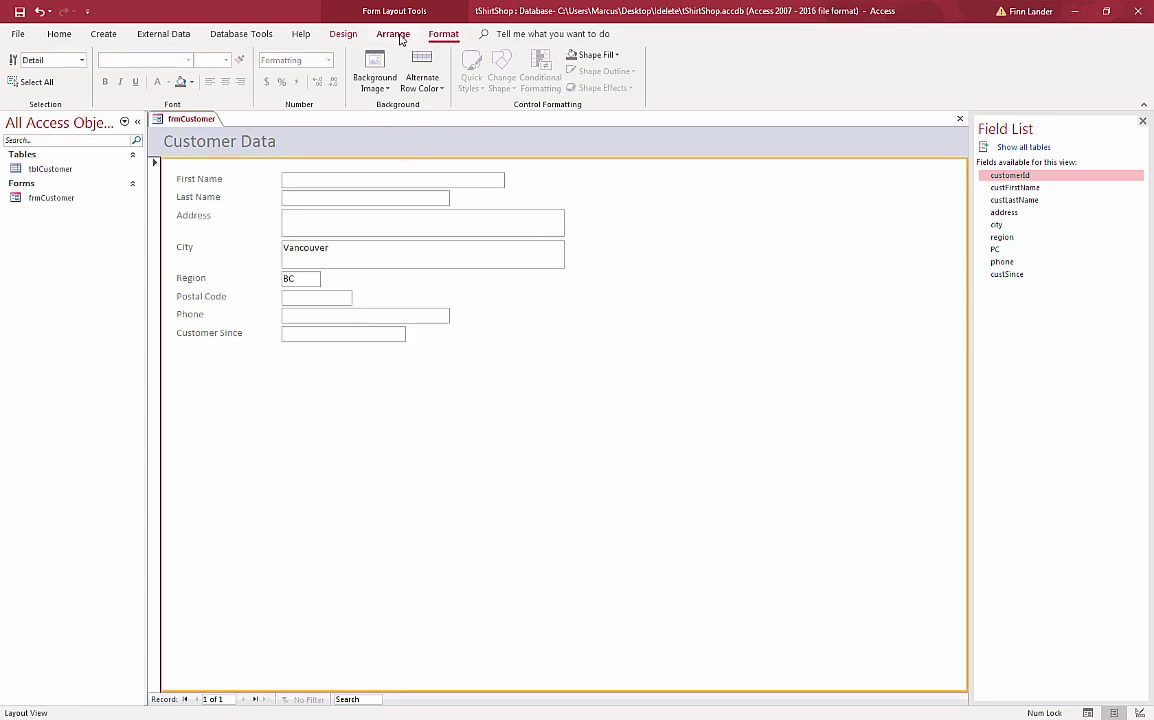
- Apply an Office theme to the form and widen the title so Customer Data shows fully
click(345, 35)
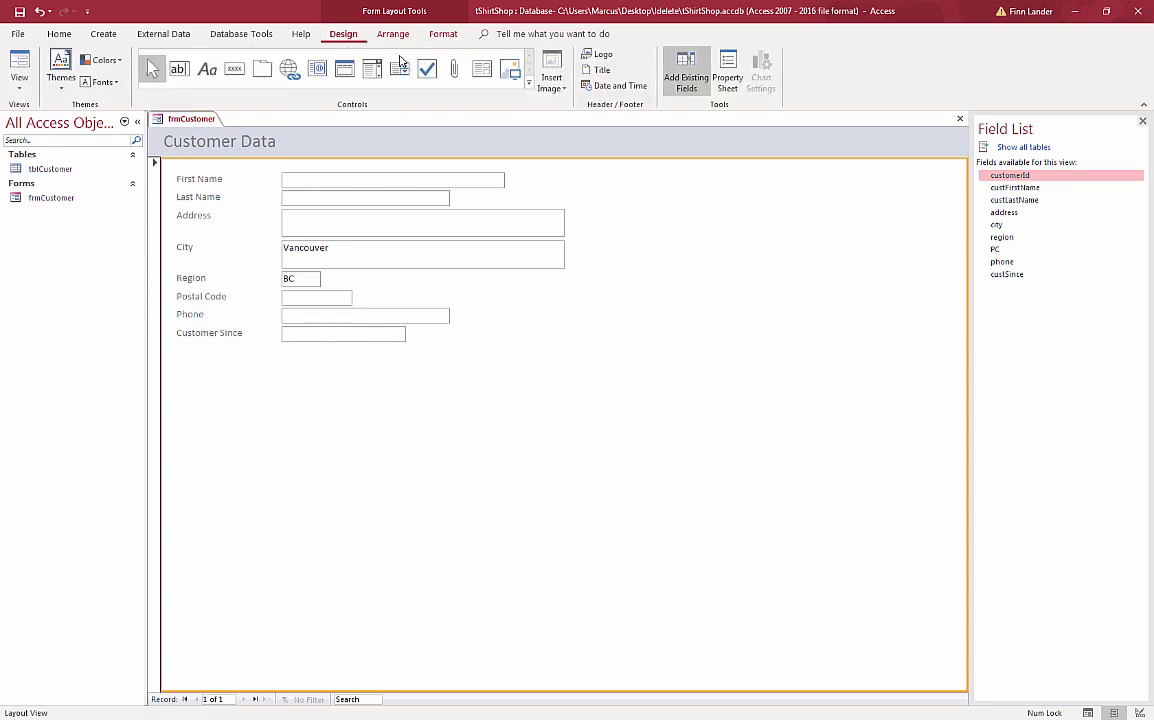
click(61, 72)
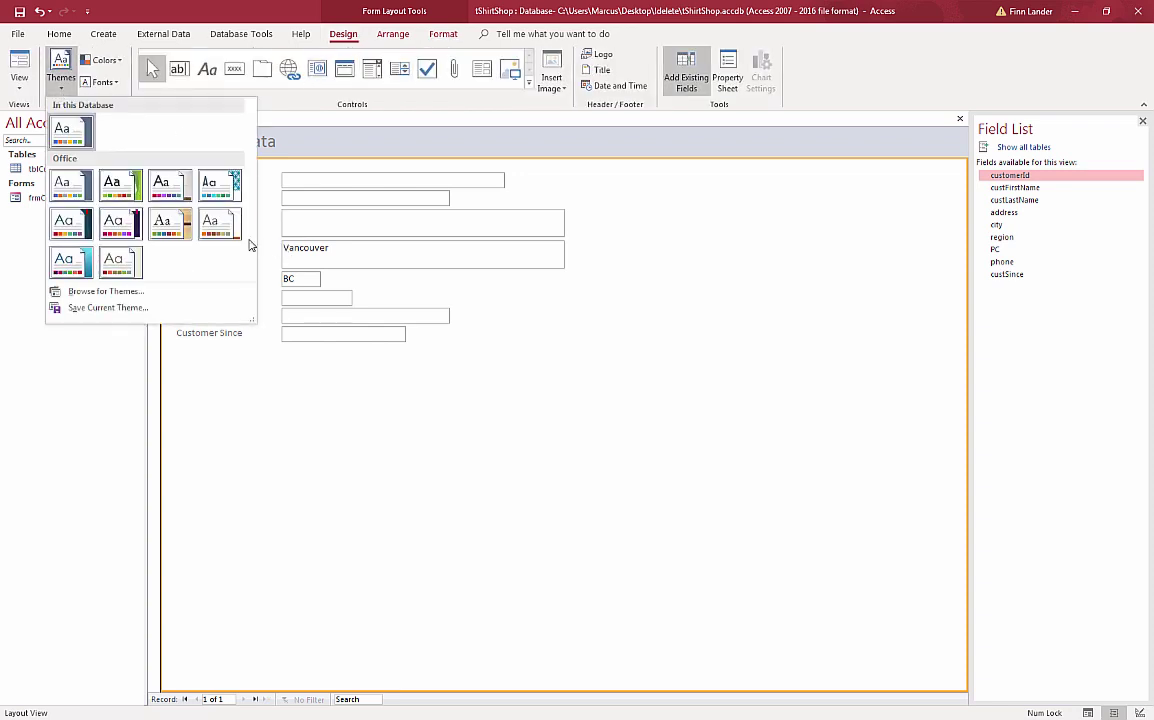
click(72, 238)
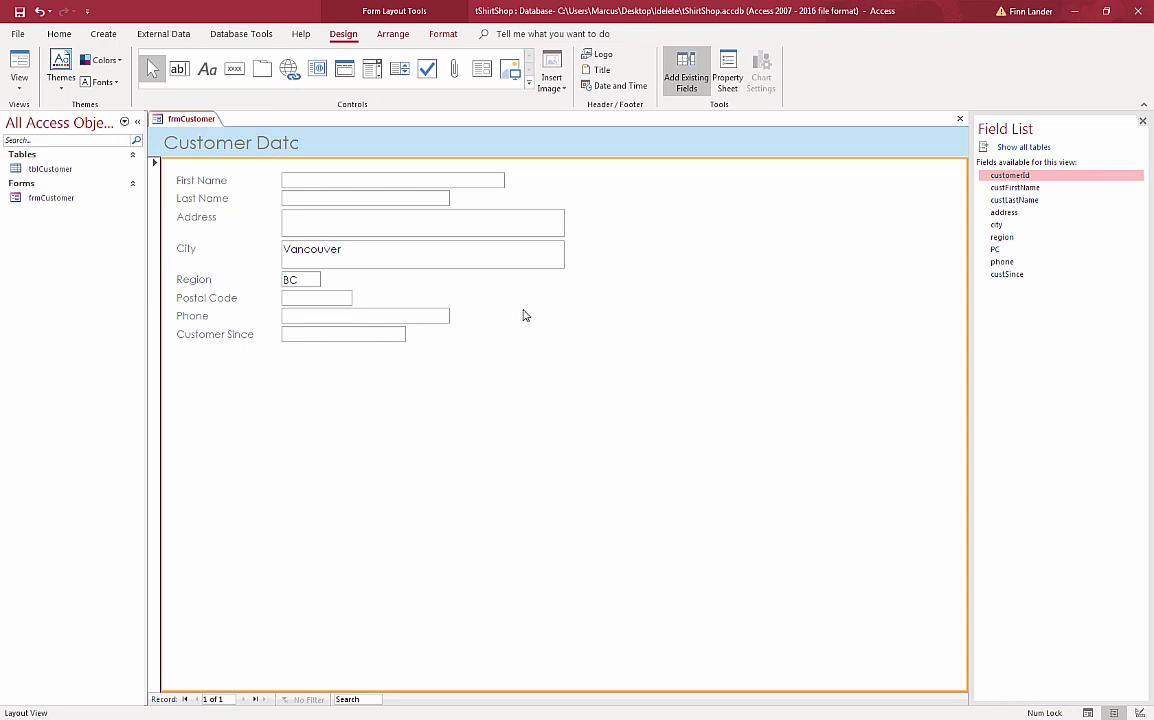
click(280, 145)
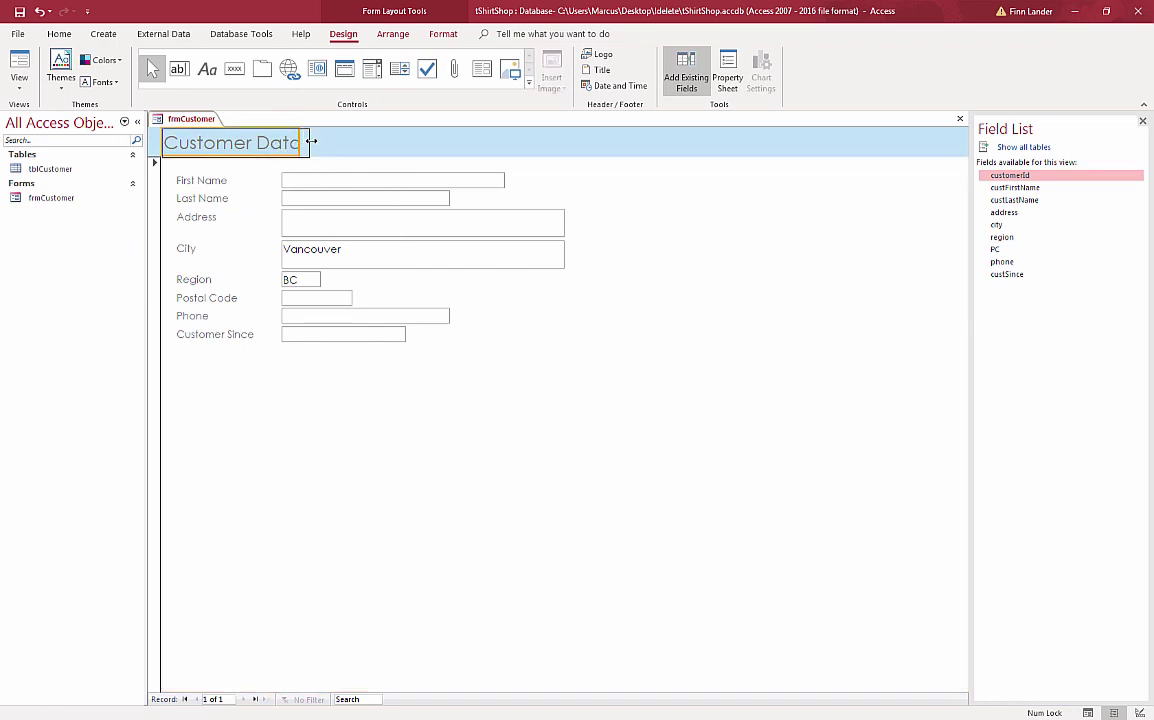
drag(311, 142, 315, 142)
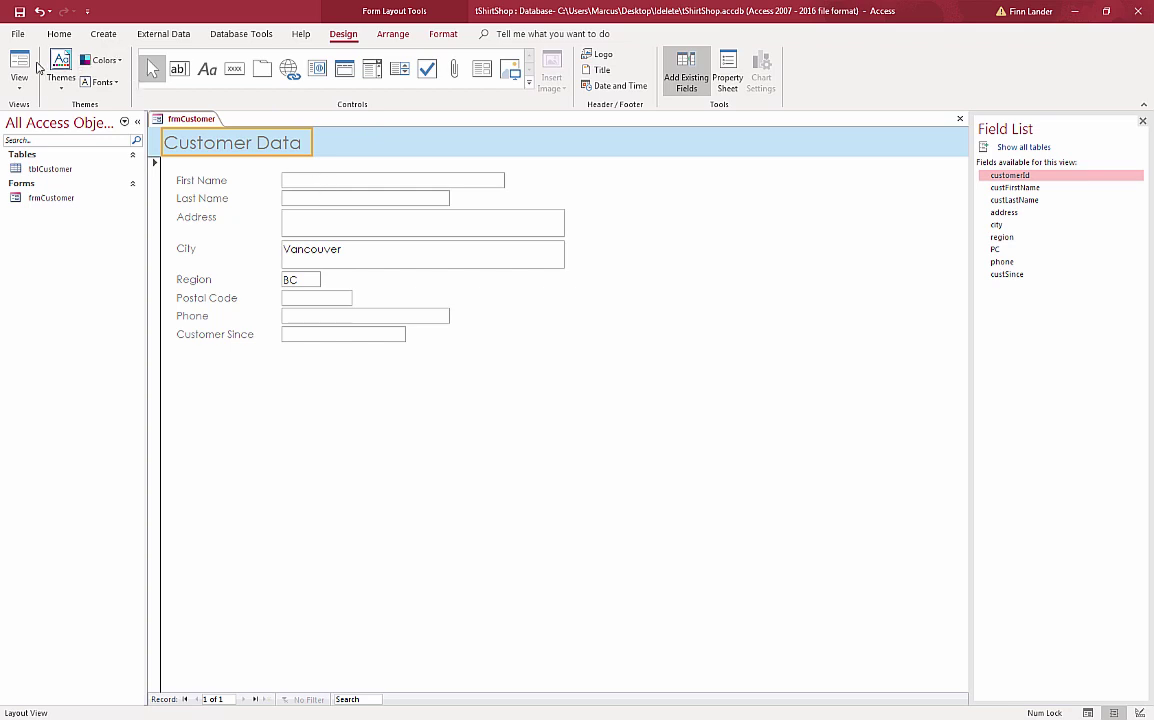
- Switch to Form view and enter the customer's first and last name, street address and postal code
click(21, 88)
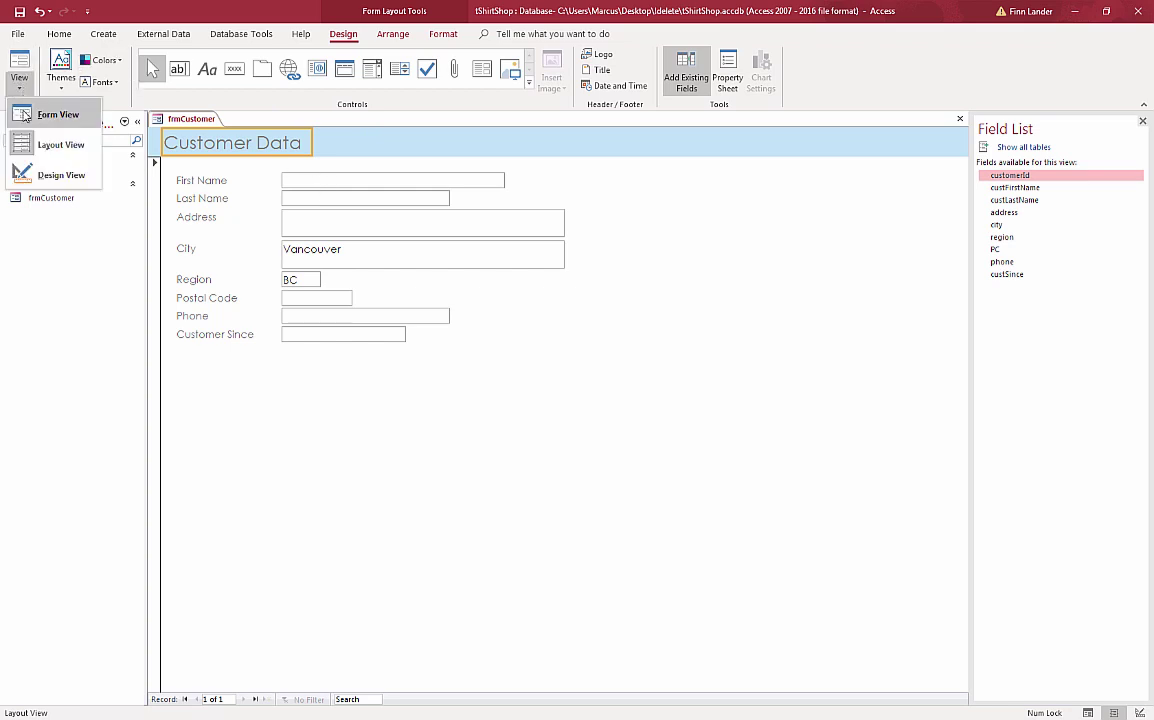
click(24, 117)
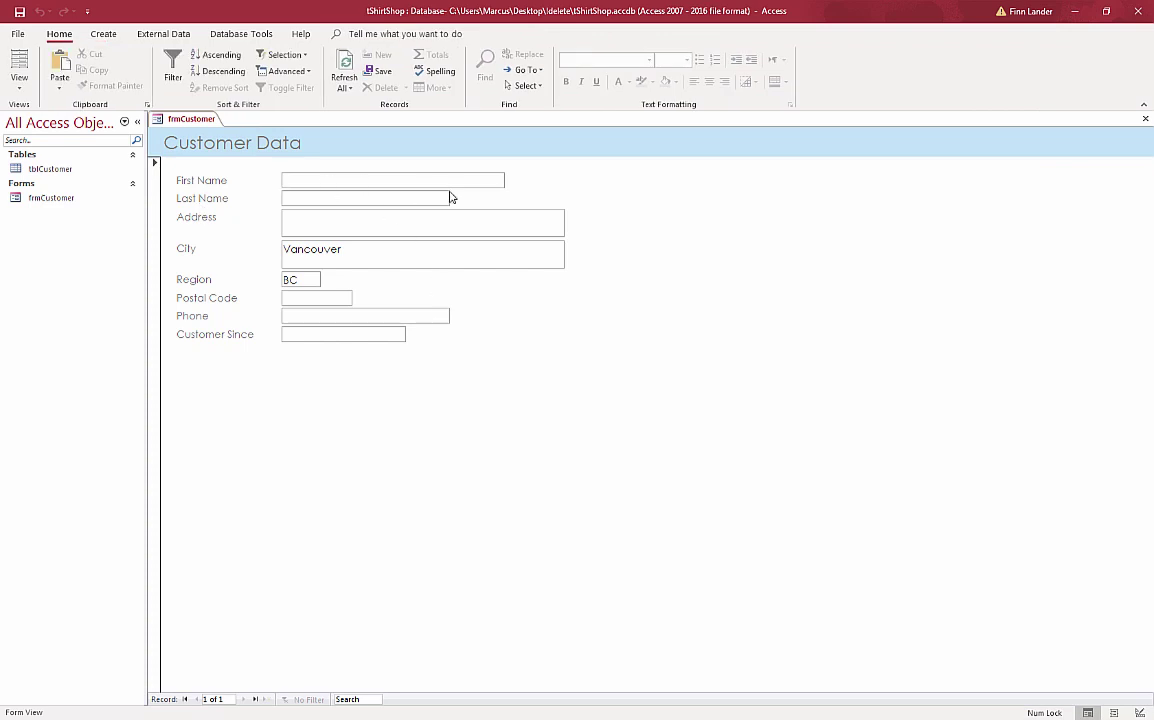
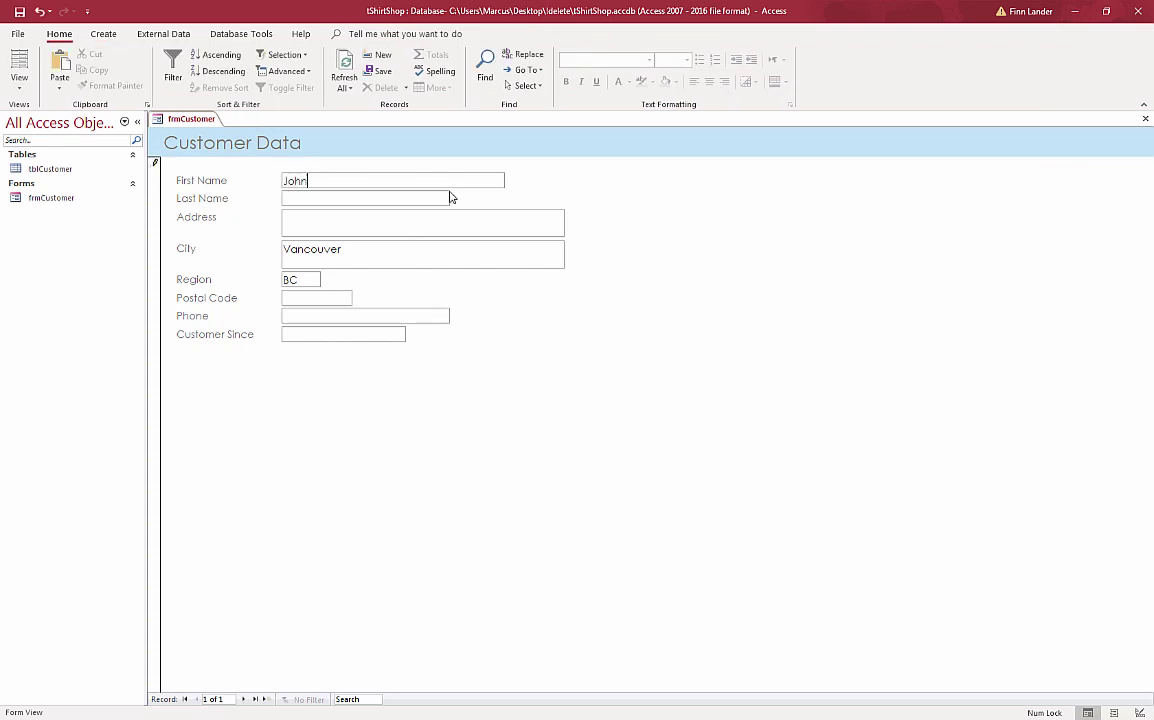
key(Tab)
key(Tab)
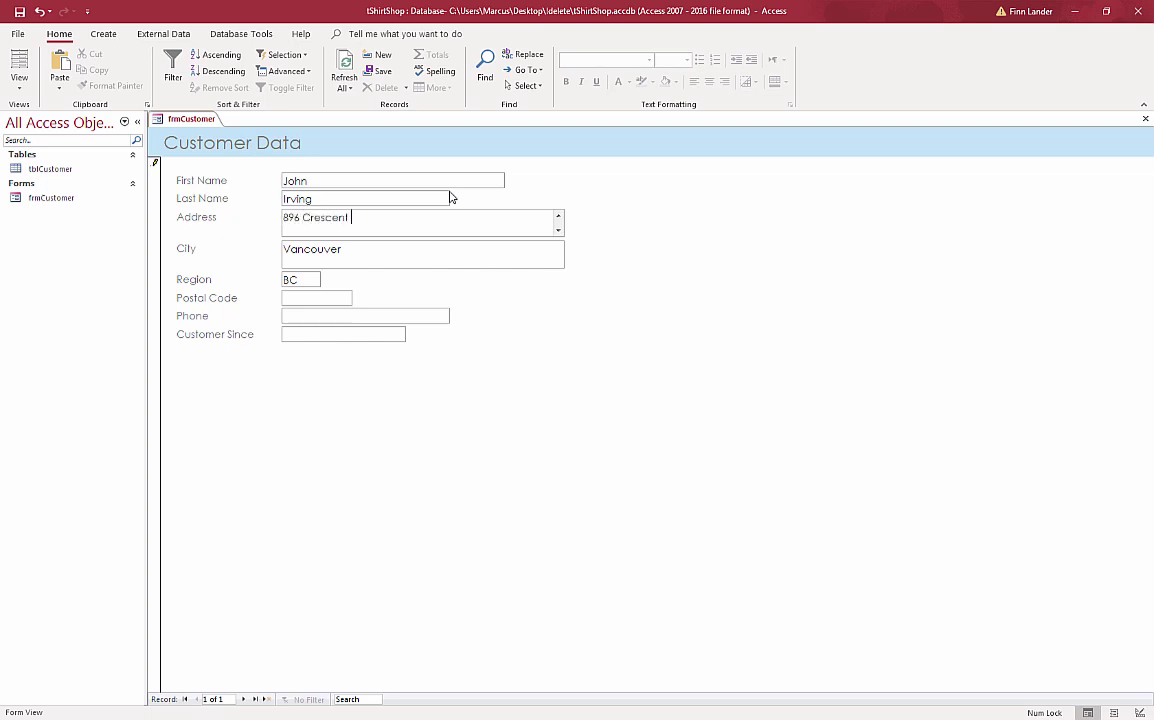
key(Tab)
key(Tab)
key(Tab)
text(v9)
text(j0l)
text(5)
key(Tab)
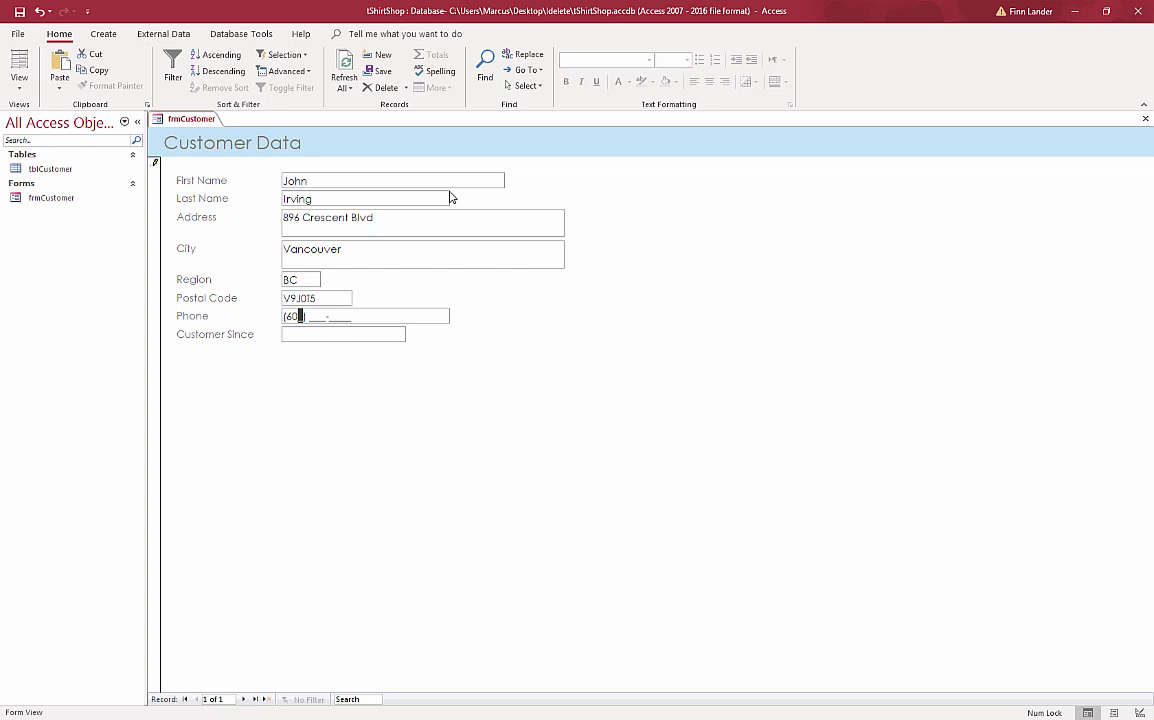
- Enter the customer's phone number and a Customer Since date of 1/10/57
key(Tab)
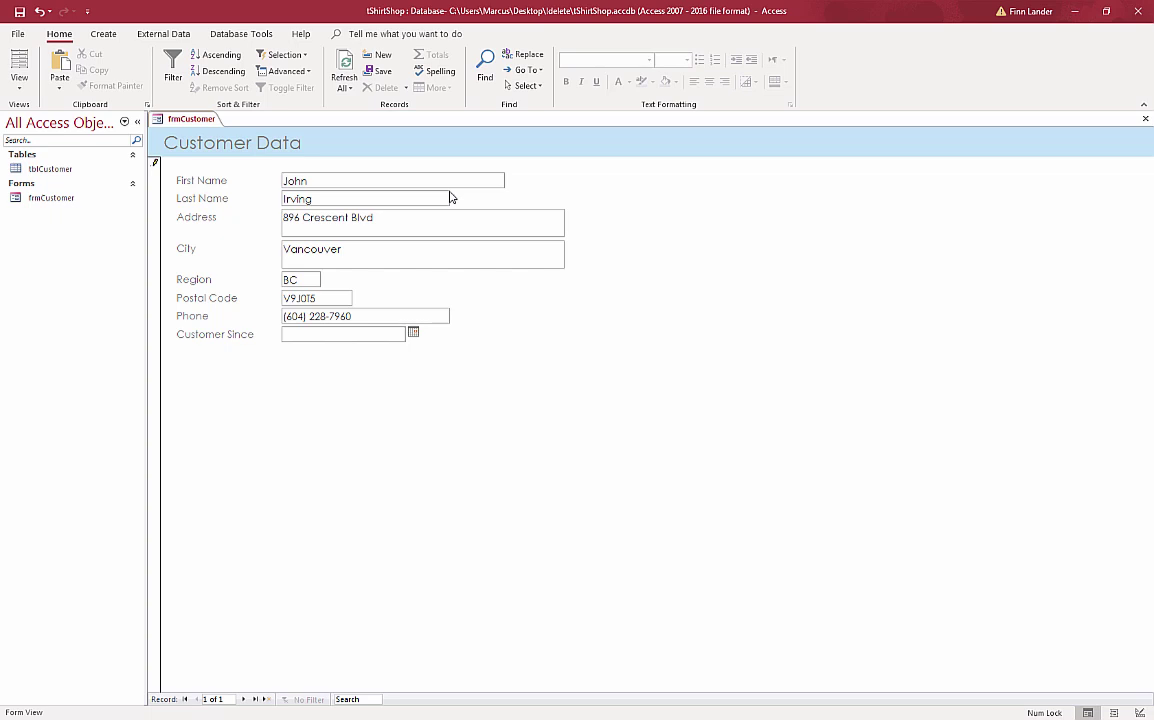
text(1/10/57)
- Save the record and return to it, showing Customer Since as October 1, 1957
key(Tab)
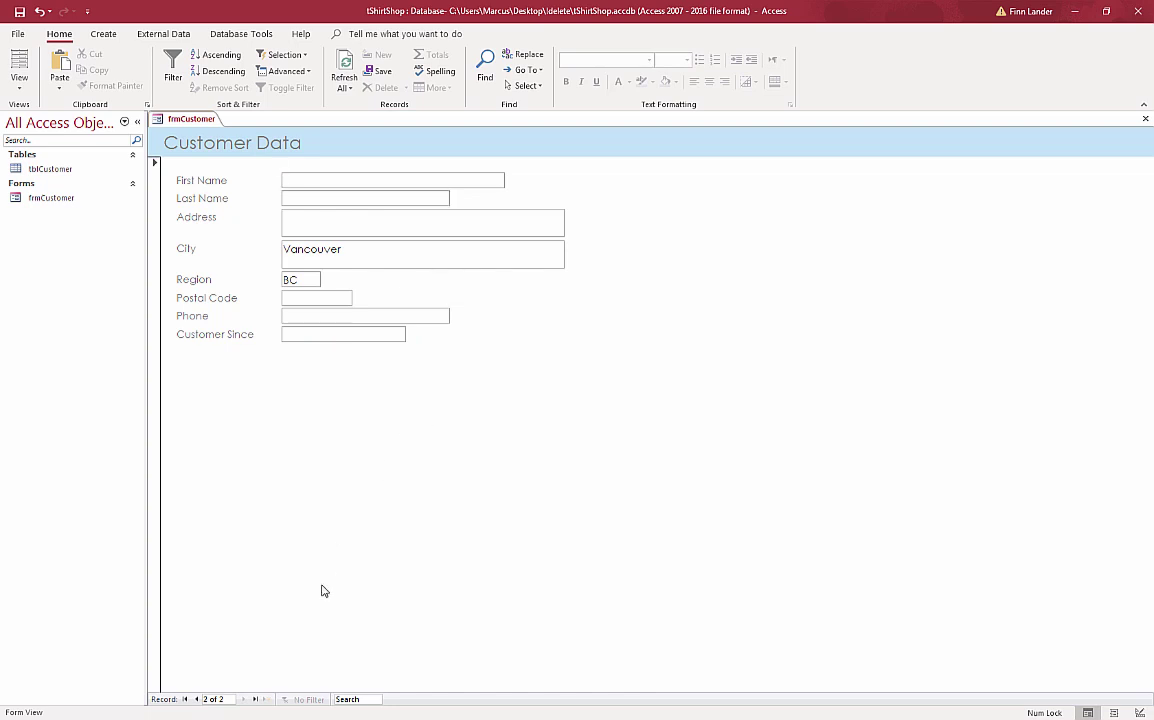
click(197, 700)
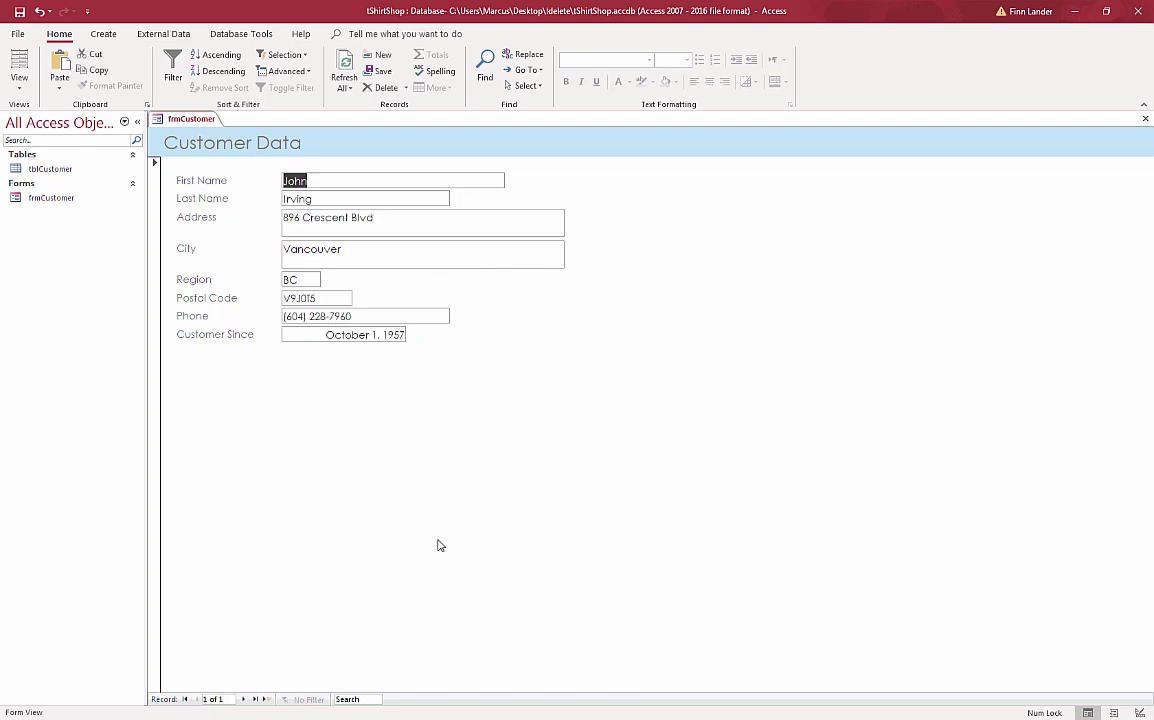